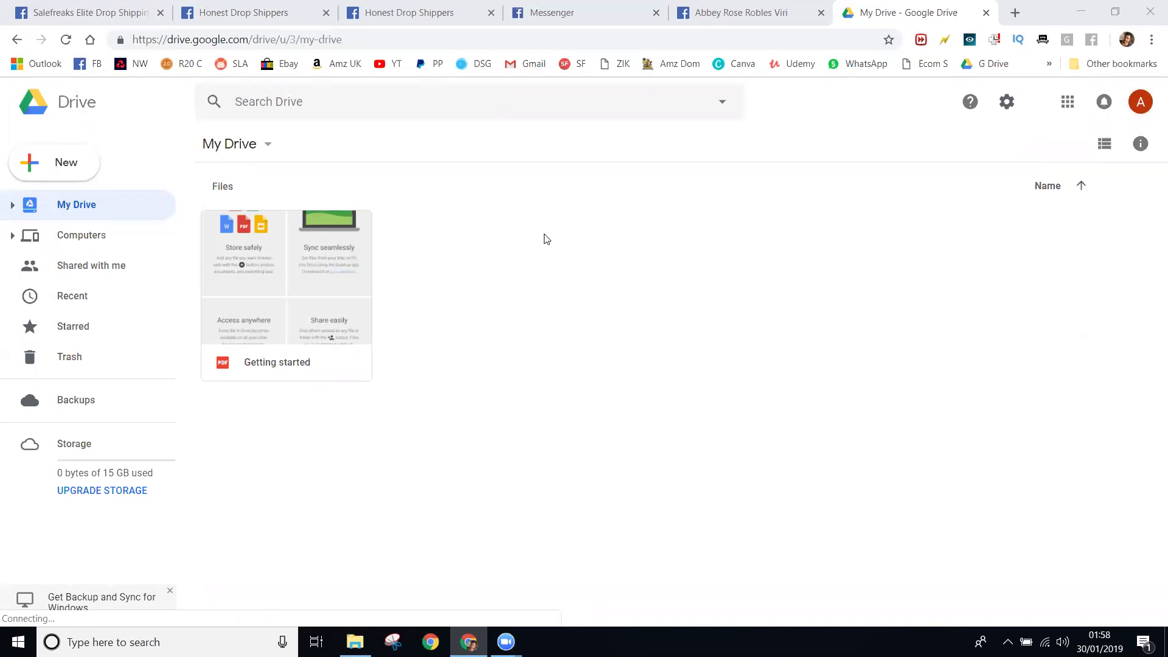
- Create a new folder named 'Virtual Assistants' in My Drive
{"action": "right_click", "coordinate": [477, 315]}
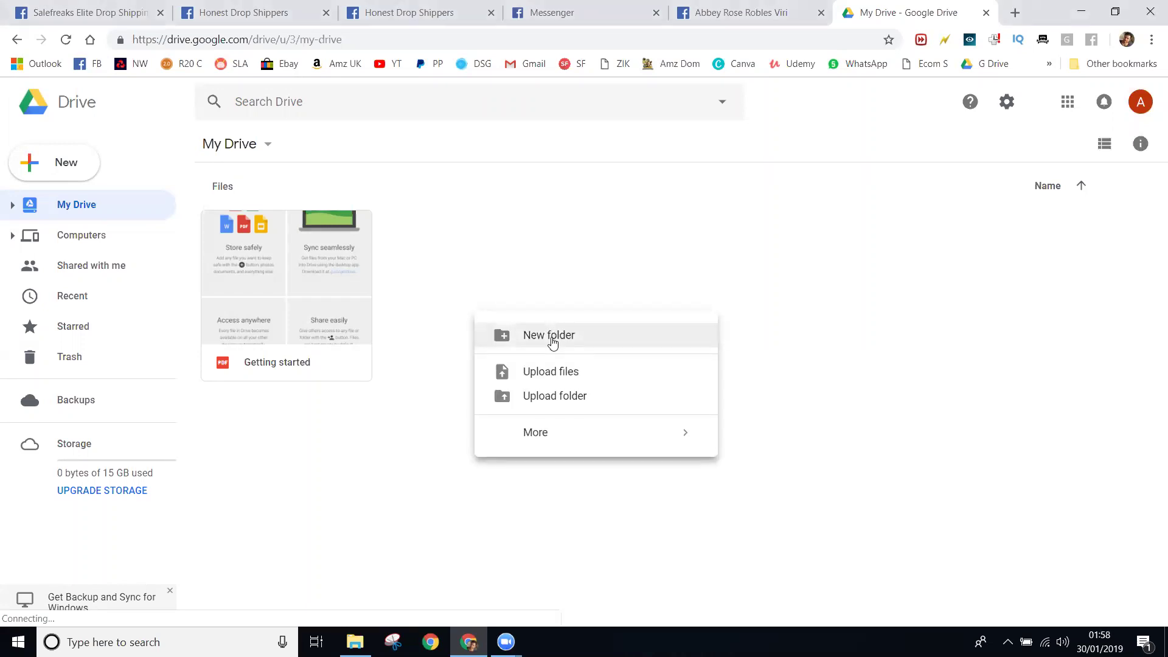
{"action": "left_click", "coordinate": [511, 299]}
{"action": "right_click", "coordinate": [473, 395]}
{"action": "left_click", "coordinate": [530, 424]}
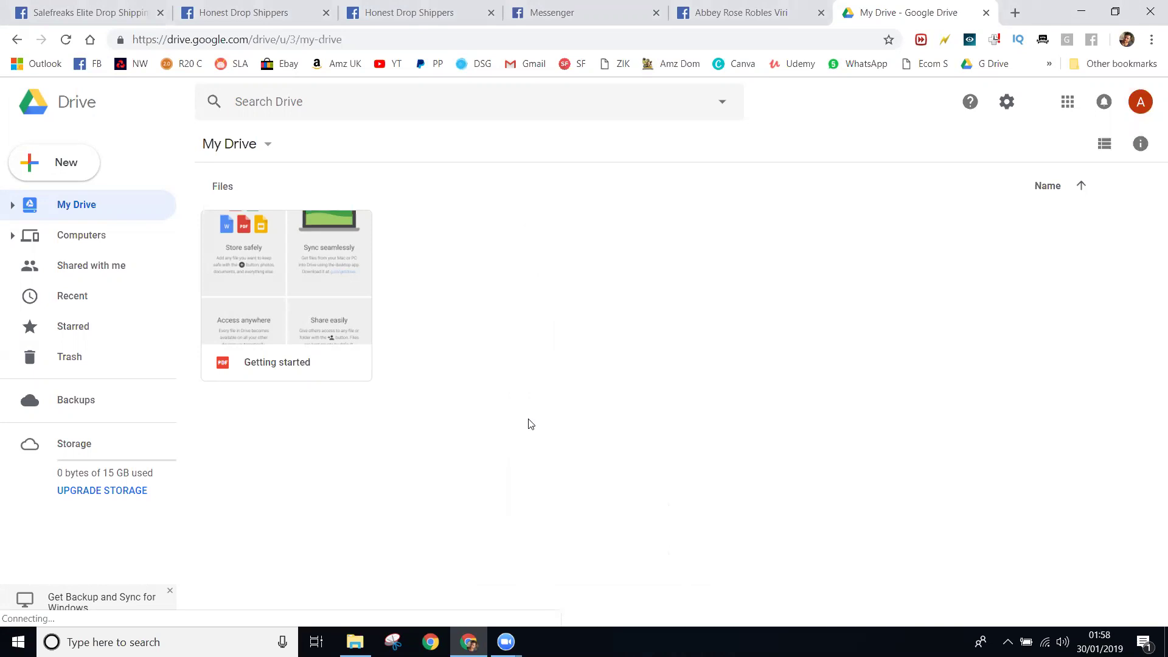
{"action": "type", "text": "V"}
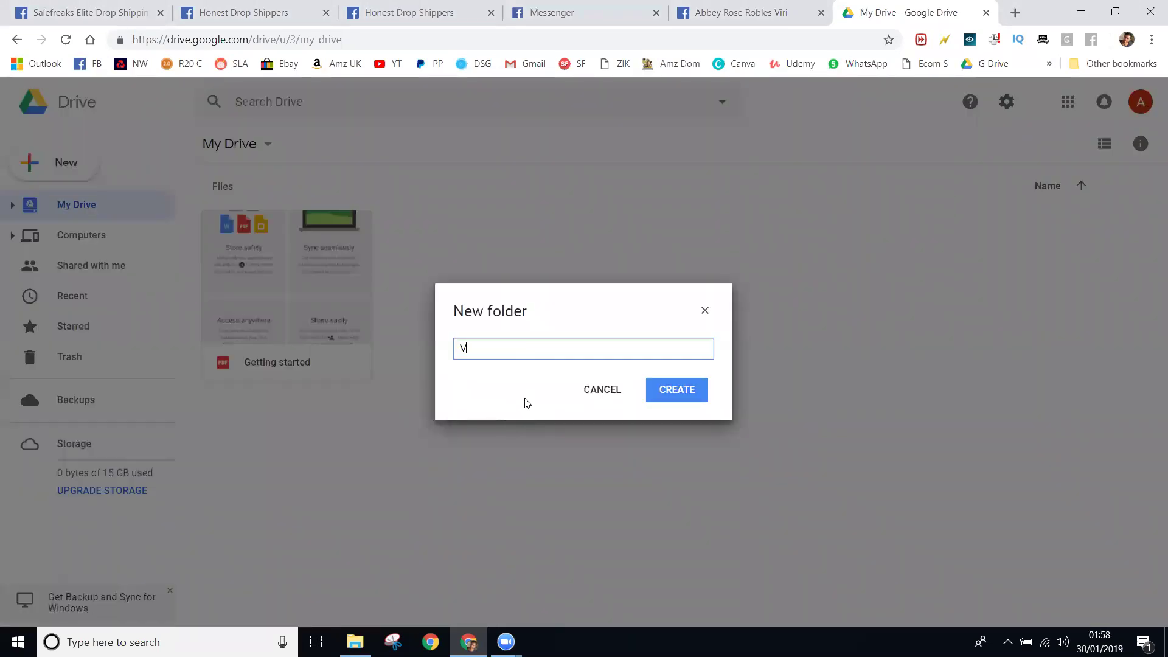
{"action": "type", "text": "irtual Assis"}
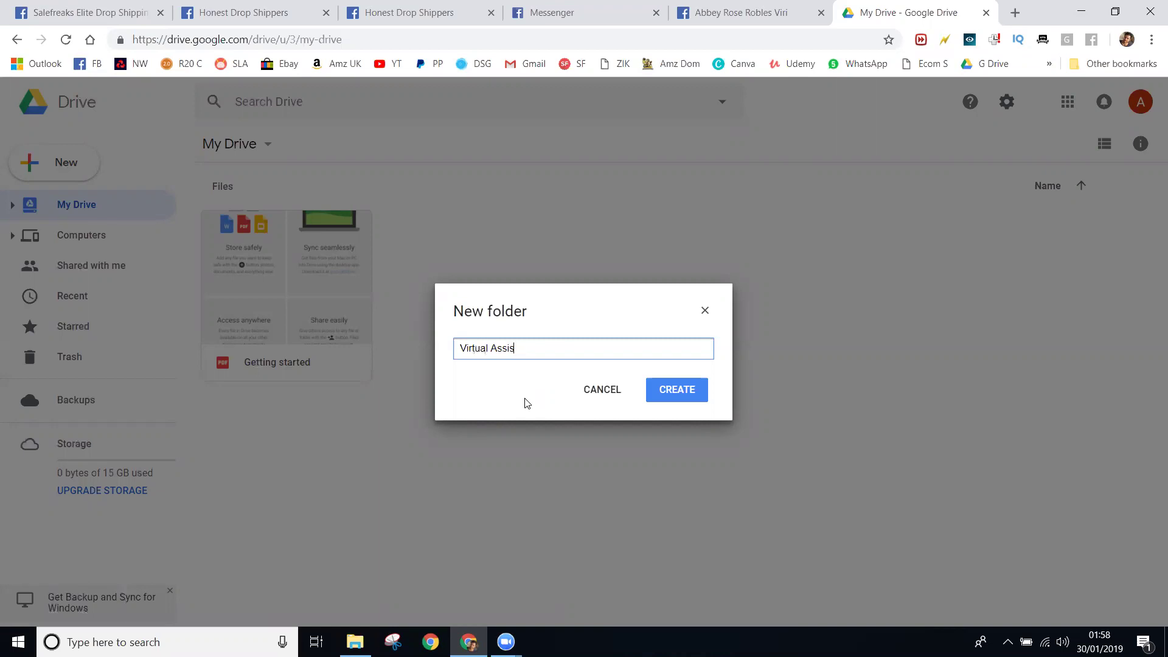
{"action": "type", "text": "tants"}
{"action": "left_click", "coordinate": [675, 393]}
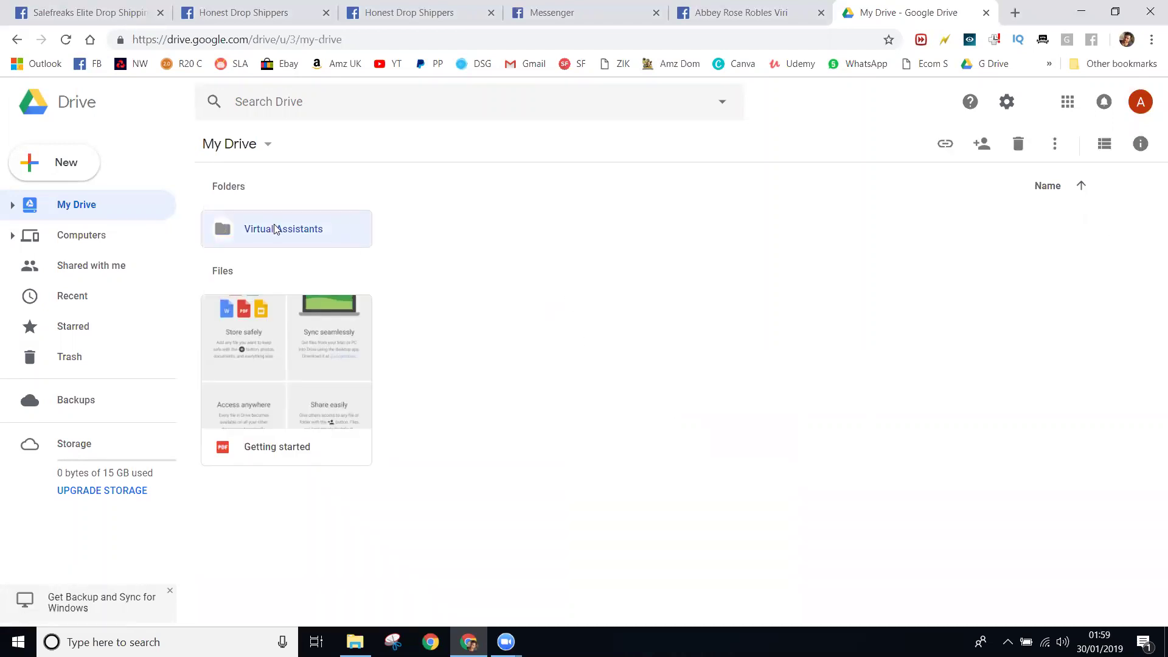
- Open Virtual Assistants and create a subfolder named 'Joe'
{"action": "double_click", "coordinate": [275, 228]}
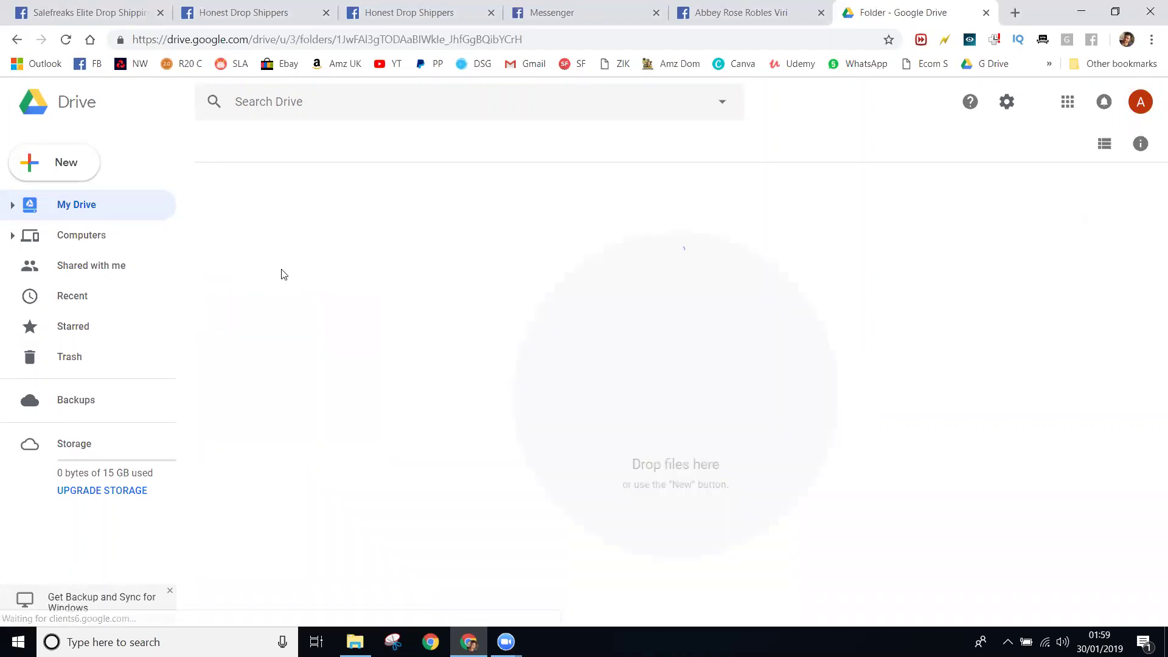
{"action": "right_click", "coordinate": [412, 320]}
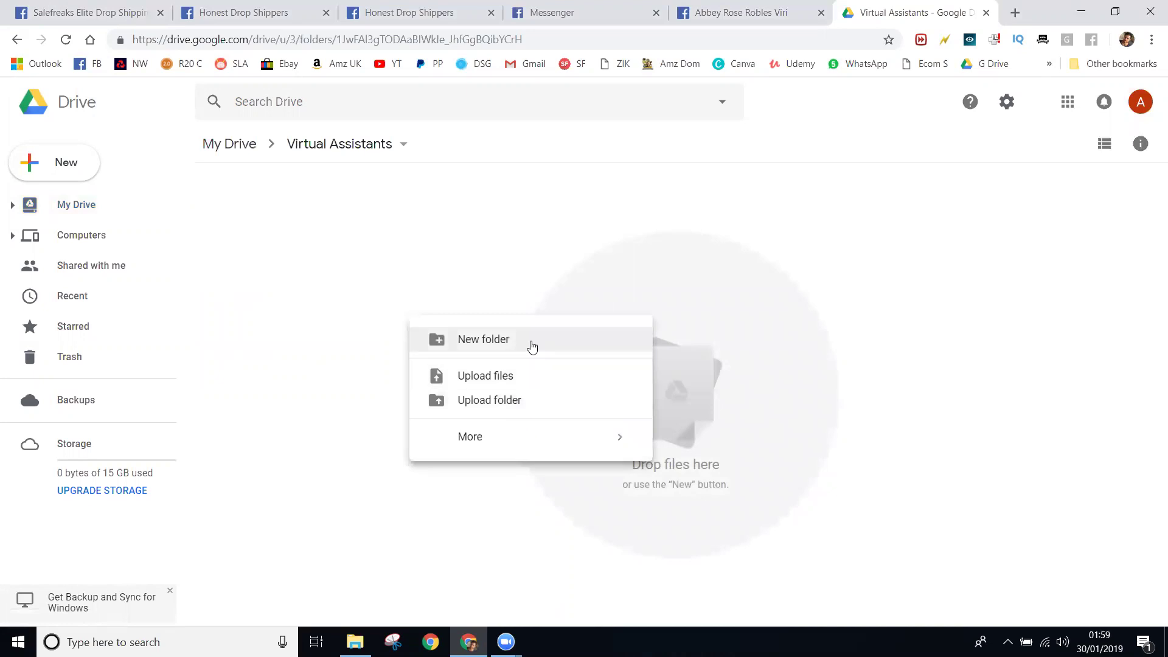
{"action": "left_click", "coordinate": [530, 342]}
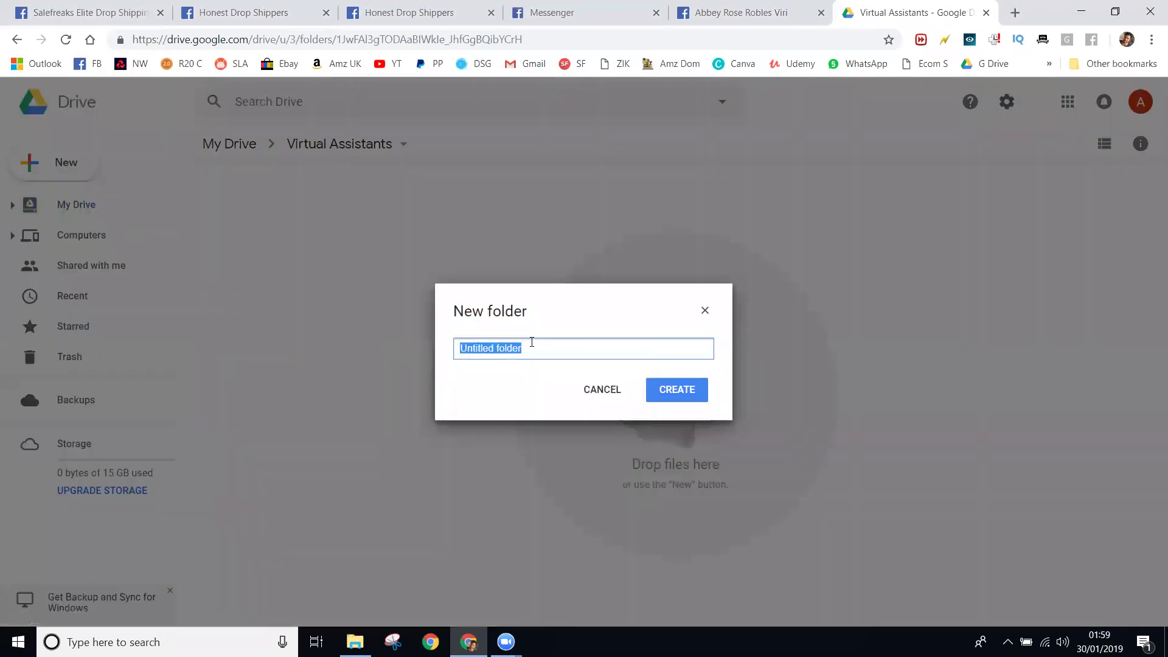
{"action": "type", "text": "Joe"}
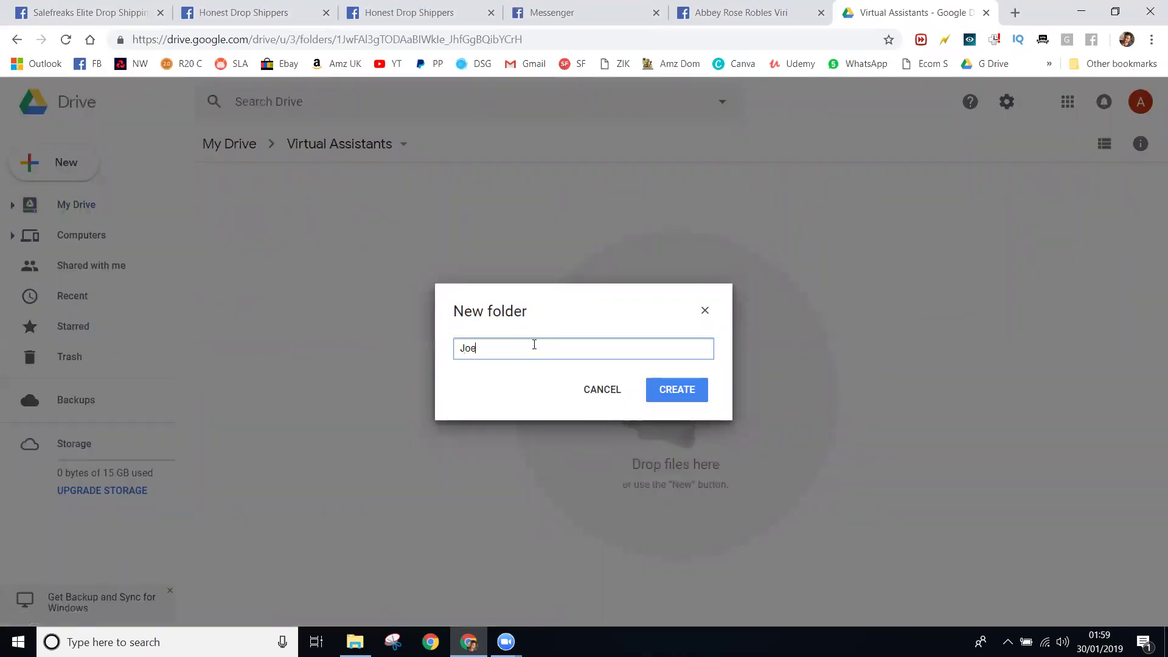
{"action": "left_click", "coordinate": [679, 392]}
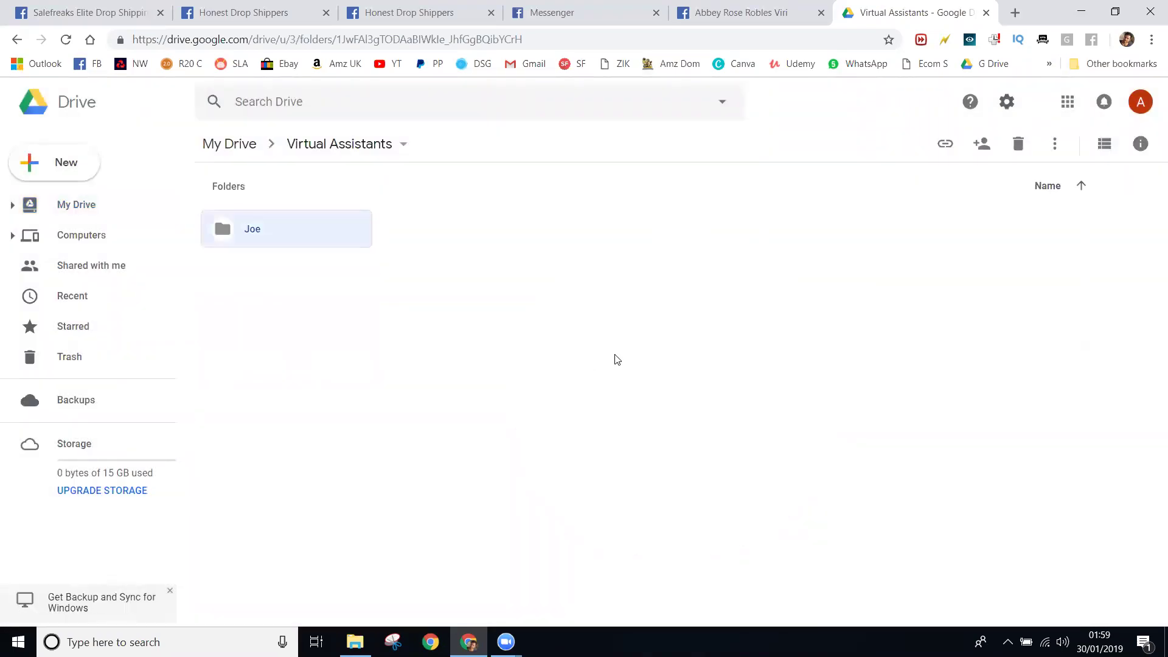
- Create a second subfolder named 'Saraaa' in Virtual Assistants
{"action": "right_click", "coordinate": [618, 357]}
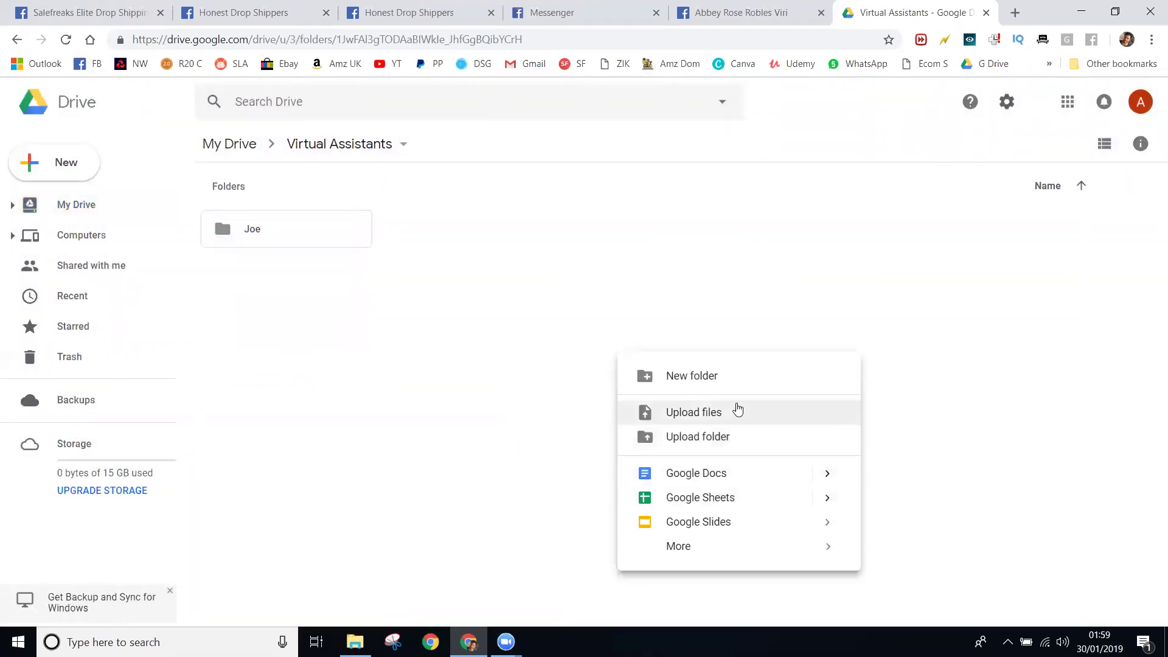
{"action": "left_click", "coordinate": [743, 384]}
{"action": "type", "text": "S"}
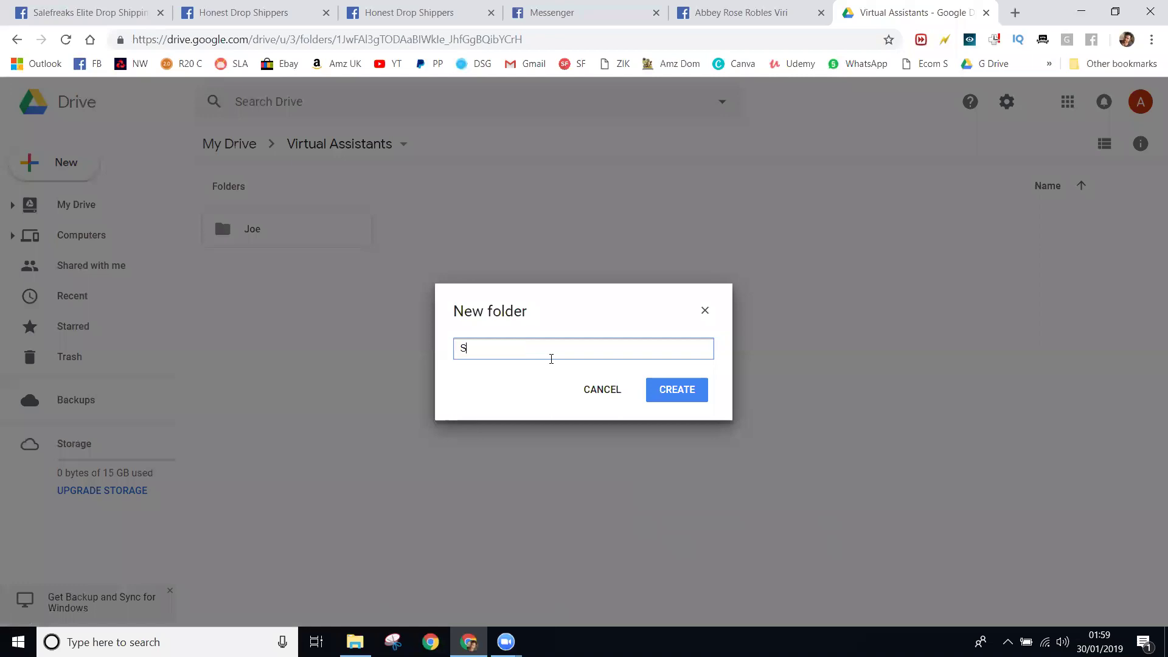
{"action": "type", "text": "arasss"}
{"action": "key", "text": "BackSpace"}
{"action": "key", "text": "BackSpace"}
{"action": "type", "text": "aa"}
{"action": "left_click", "coordinate": [662, 392]}
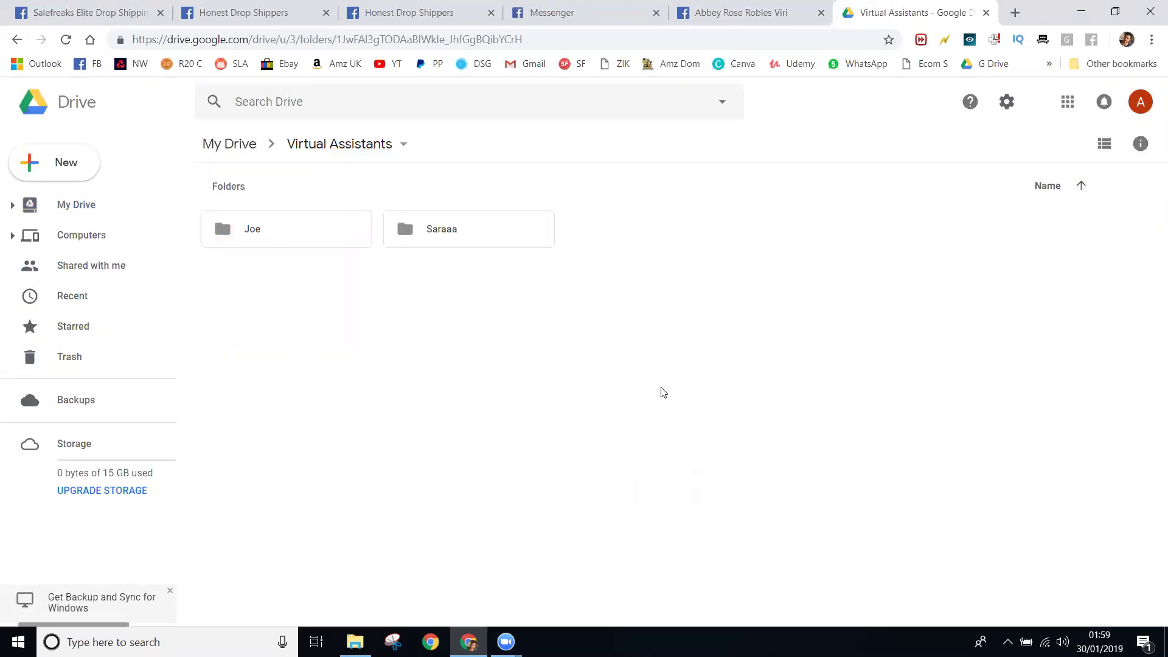
{"action": "left_click", "coordinate": [651, 394]}
{"action": "double_click", "coordinate": [336, 238]}
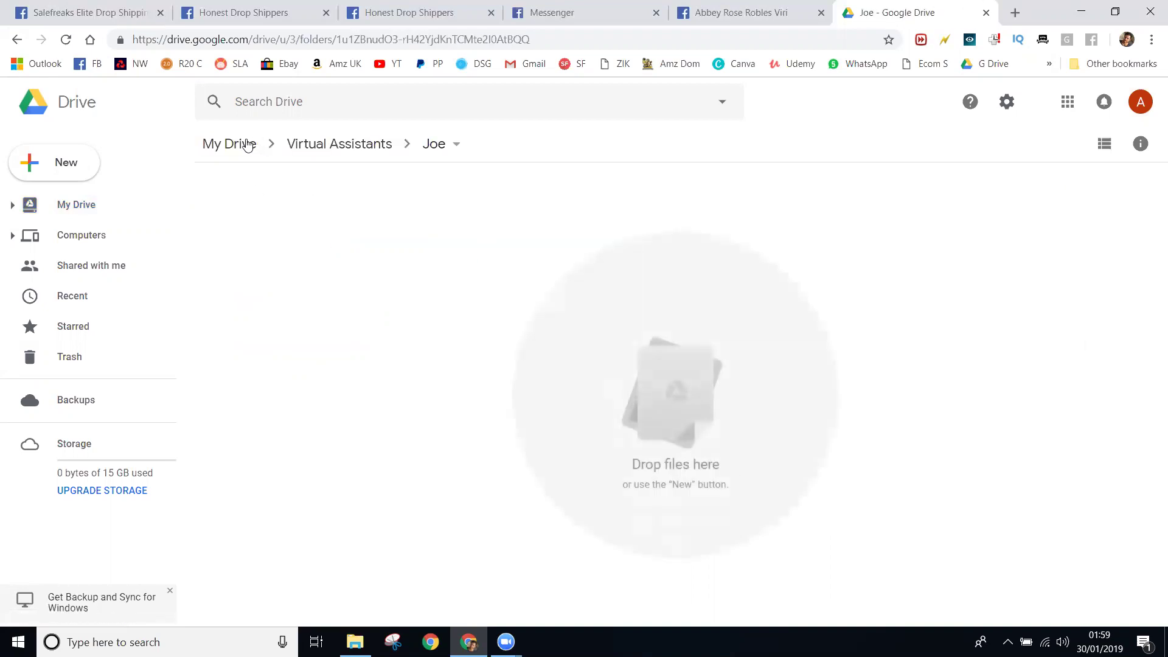
{"action": "left_click", "coordinate": [16, 39]}
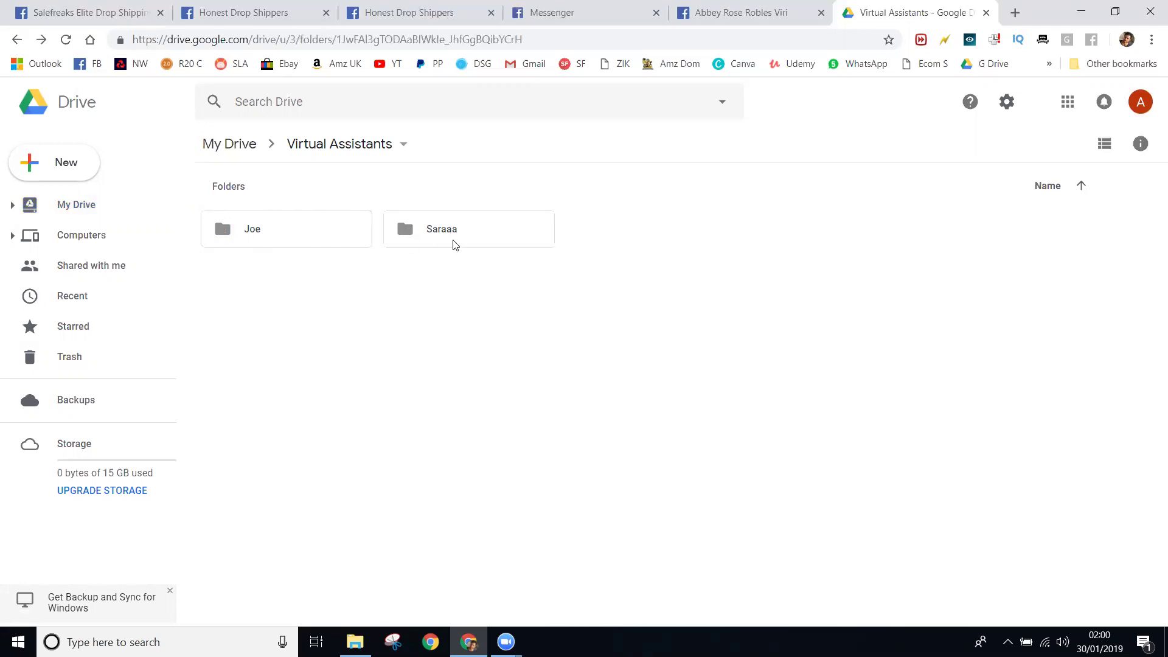
{"action": "left_click", "coordinate": [486, 242]}
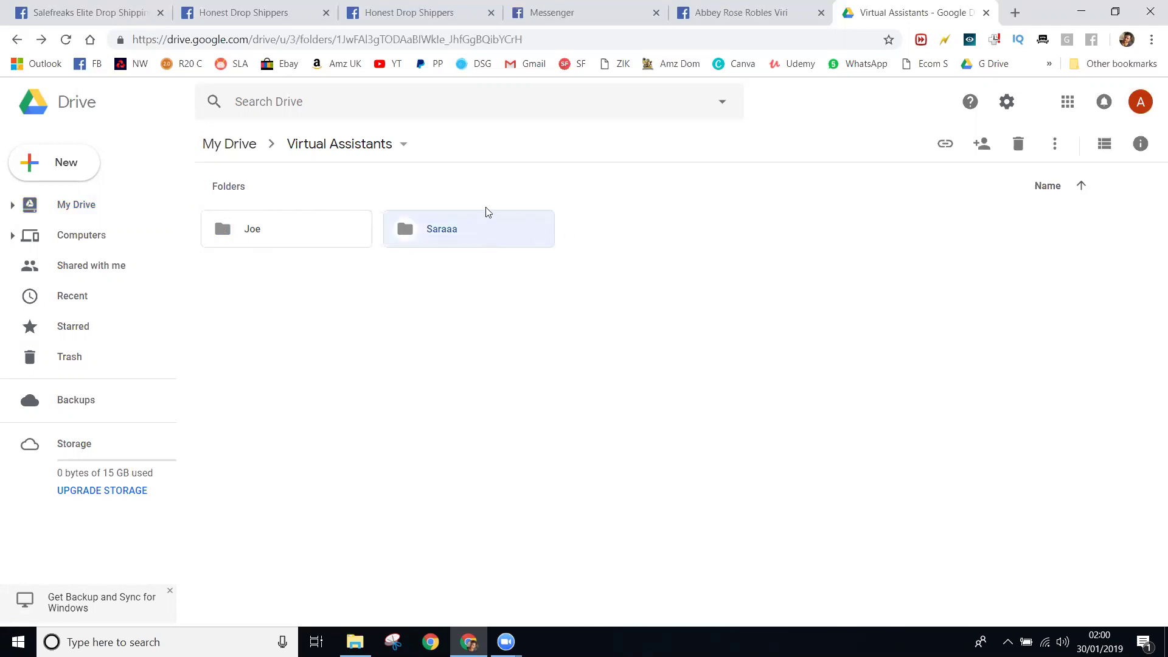
{"action": "left_click", "coordinate": [284, 239]}
{"action": "left_click", "coordinate": [495, 320]}
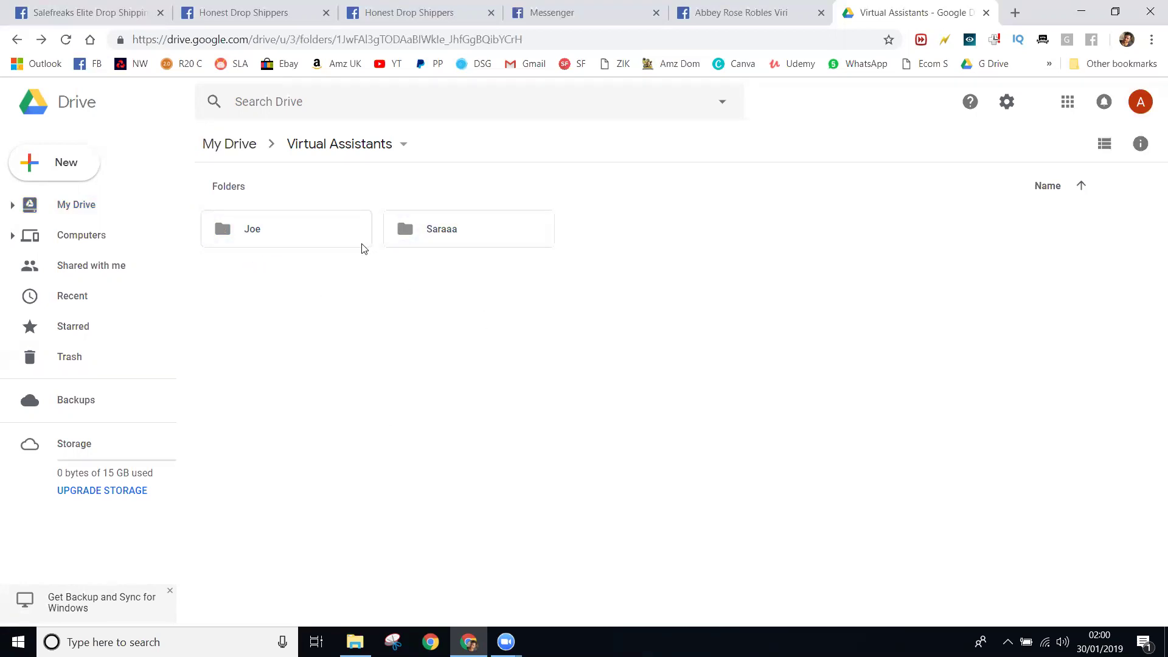
{"action": "left_click", "coordinate": [276, 217]}
{"action": "left_click", "coordinate": [286, 359]}
{"action": "left_click", "coordinate": [265, 241]}
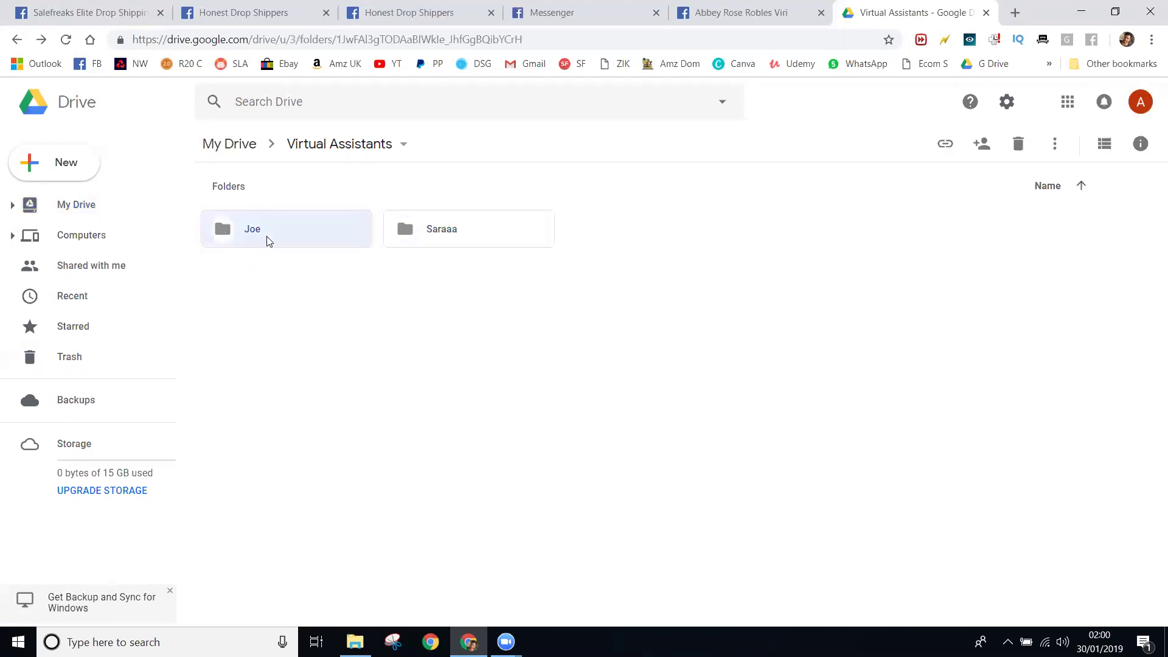
- Share the Joe folder with the assistant's e-mail as a no-sign-in view link
{"action": "right_click", "coordinate": [272, 232]}
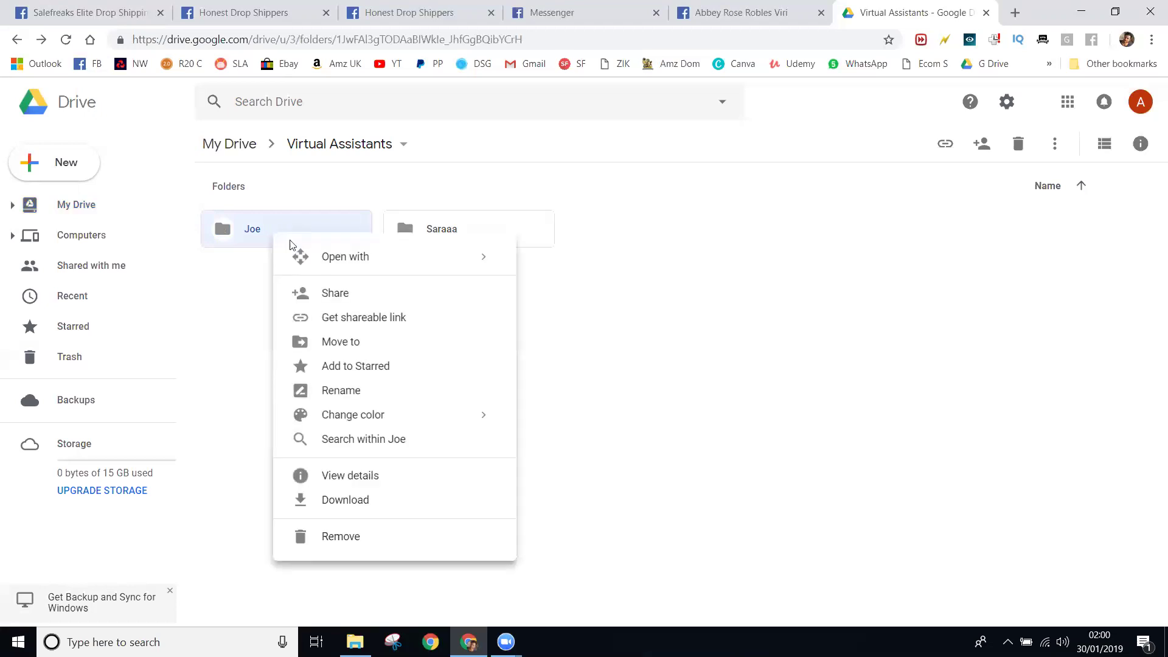
{"action": "left_click", "coordinate": [349, 295]}
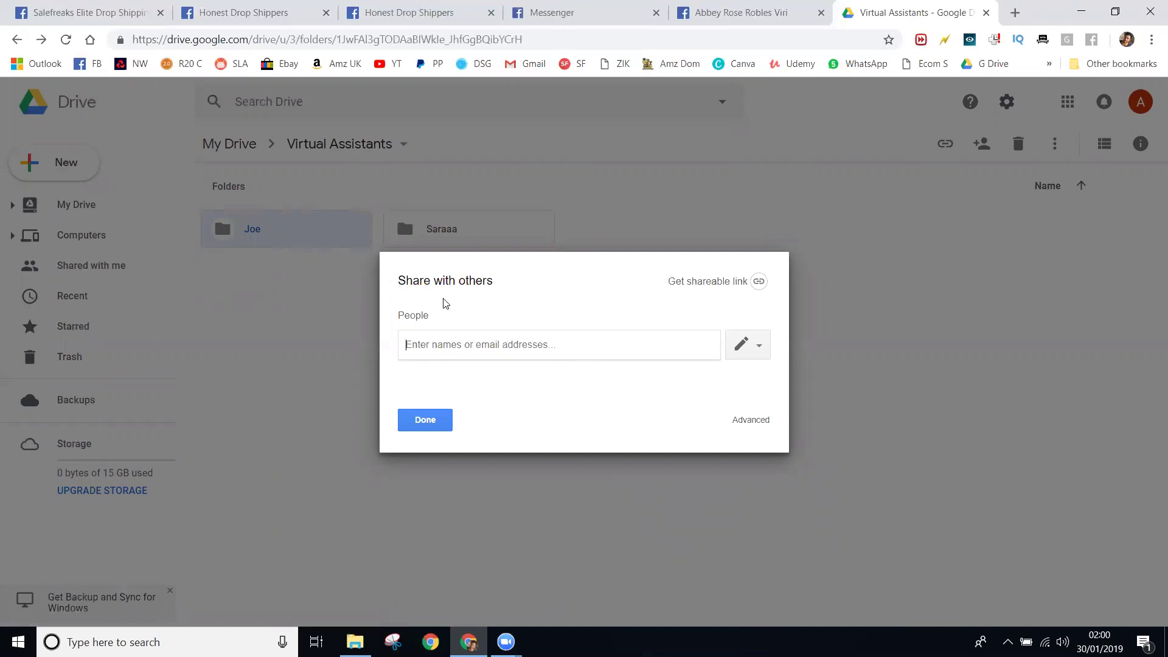
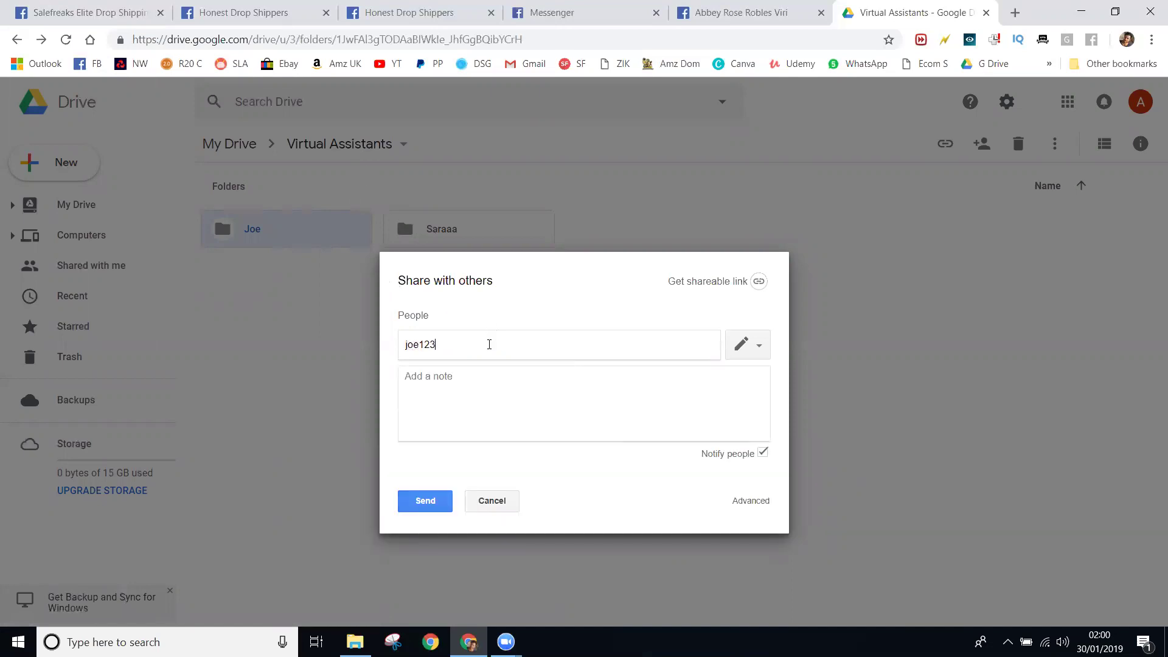
{"action": "left_click", "coordinate": [479, 466]}
{"action": "left_click", "coordinate": [540, 417]}
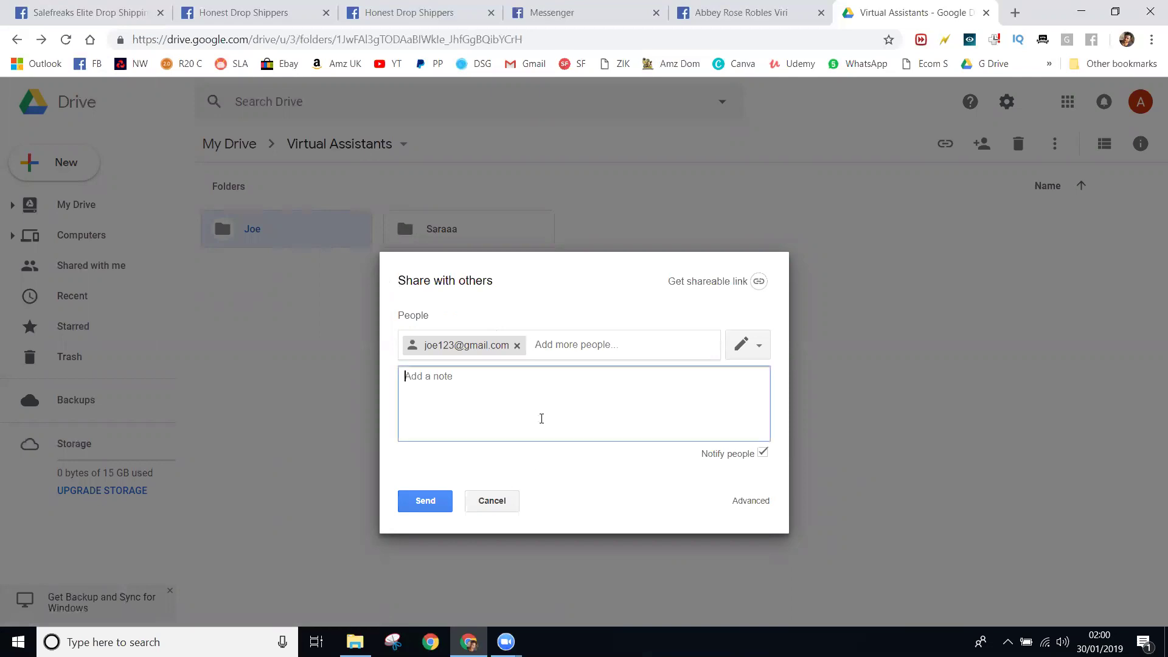
{"action": "left_click", "coordinate": [440, 508]}
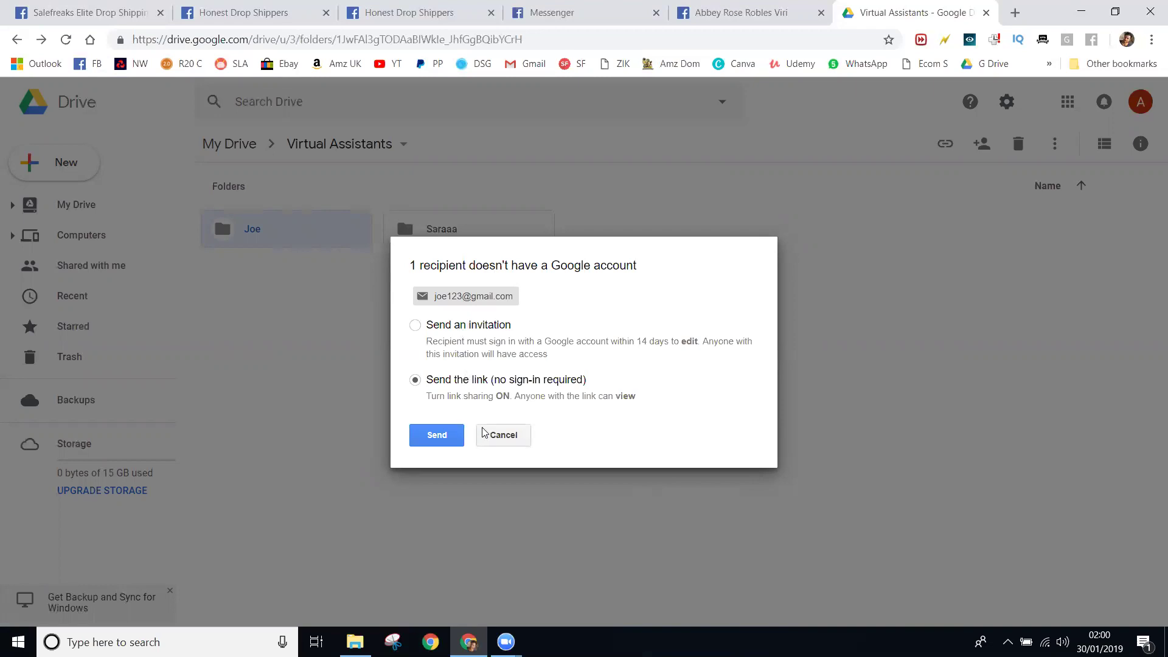
{"action": "left_click", "coordinate": [452, 435]}
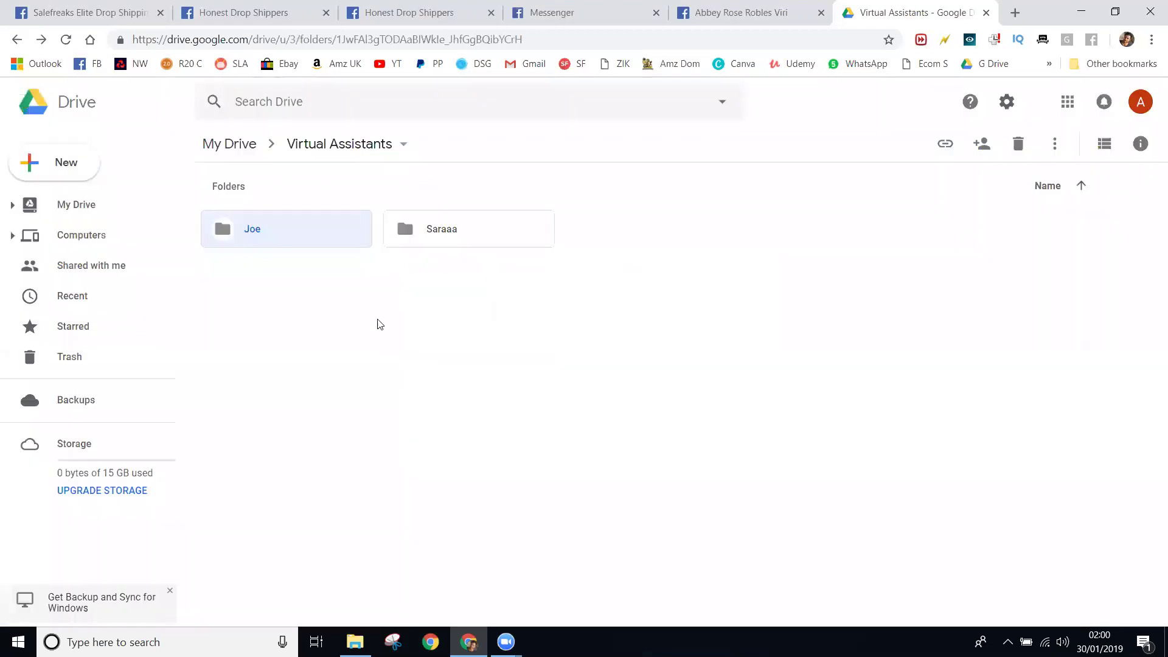
{"action": "left_click", "coordinate": [309, 231]}
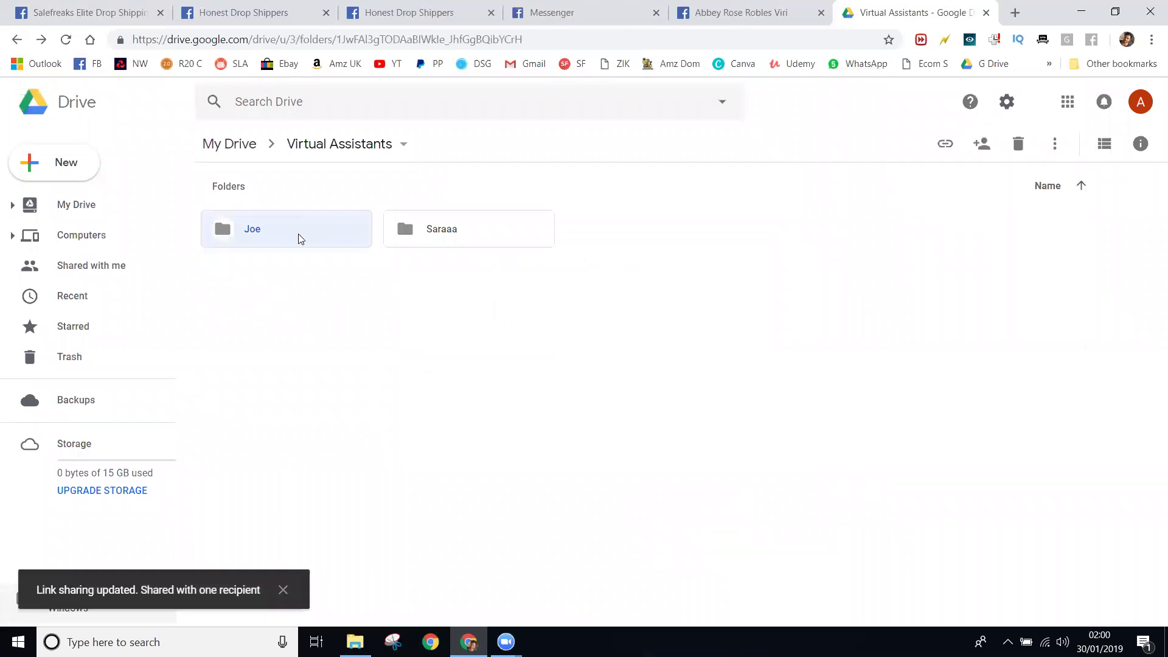
- Set the Joe folder's general access so anyone with the link can view
{"action": "right_click", "coordinate": [298, 237]}
{"action": "left_click", "coordinate": [396, 302]}
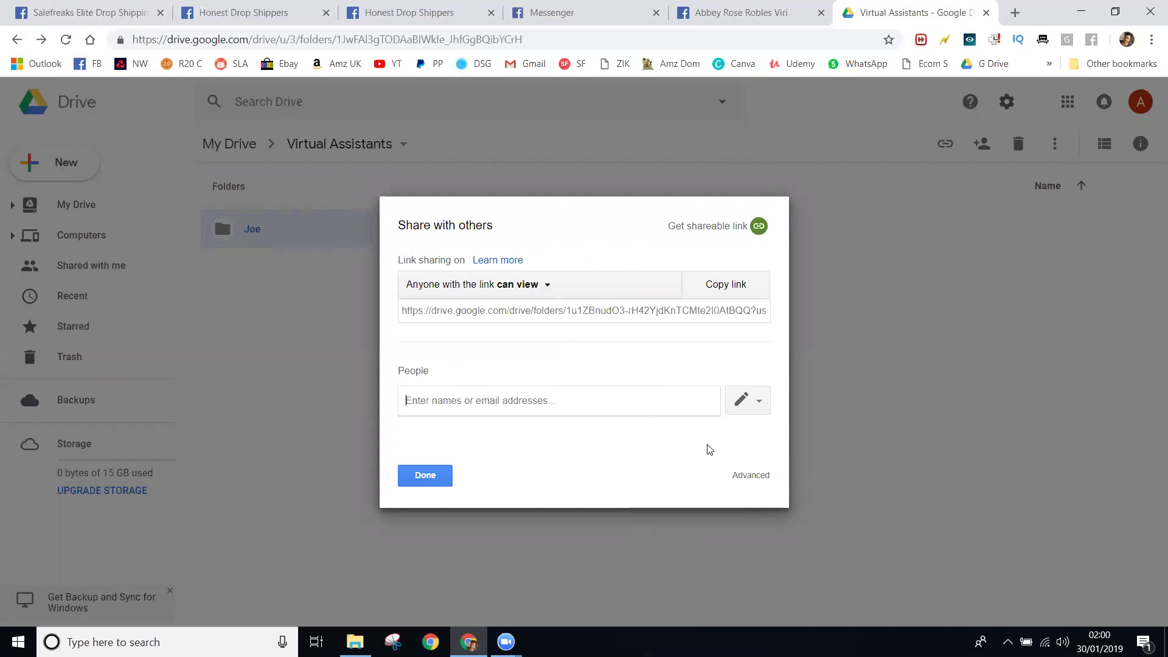
{"action": "left_click", "coordinate": [749, 477]}
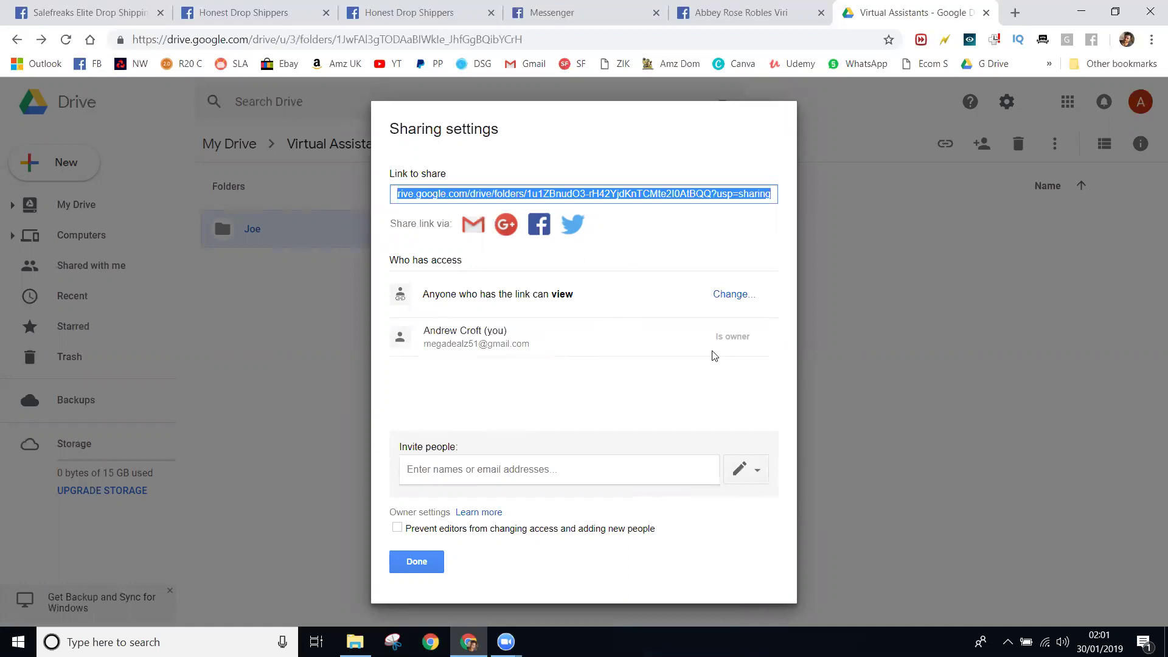
{"action": "left_click", "coordinate": [845, 396]}
{"action": "left_click", "coordinate": [416, 561]}
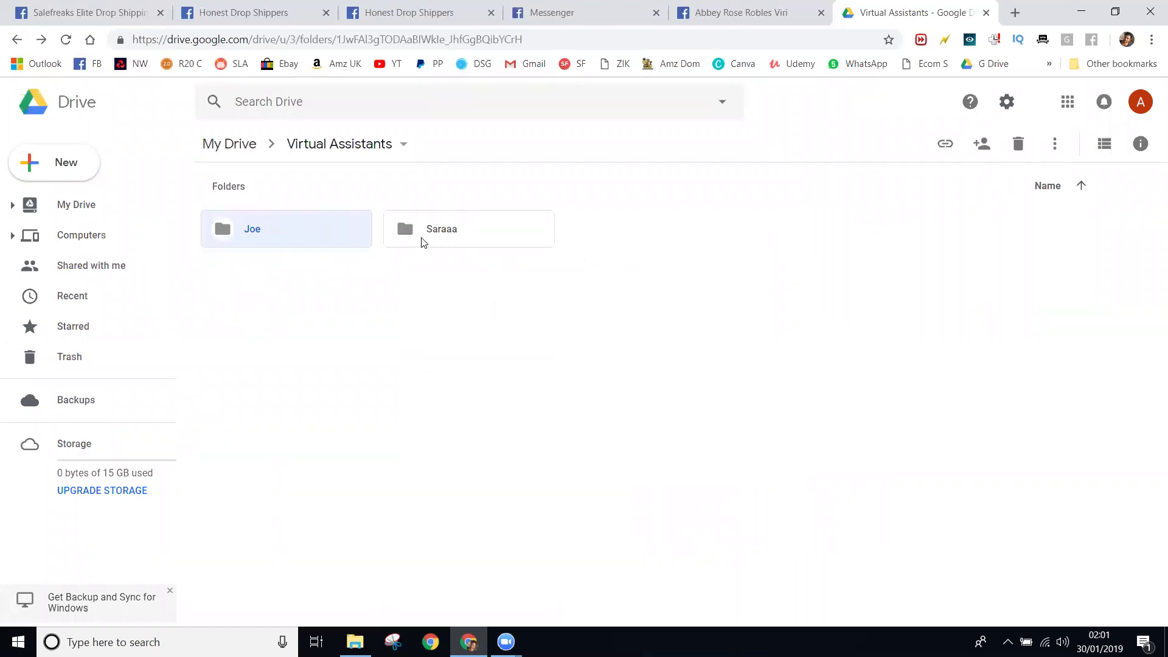
- Copy the Joe folder's sharing link to the clipboard
{"action": "right_click", "coordinate": [264, 233]}
{"action": "left_click", "coordinate": [327, 293]}
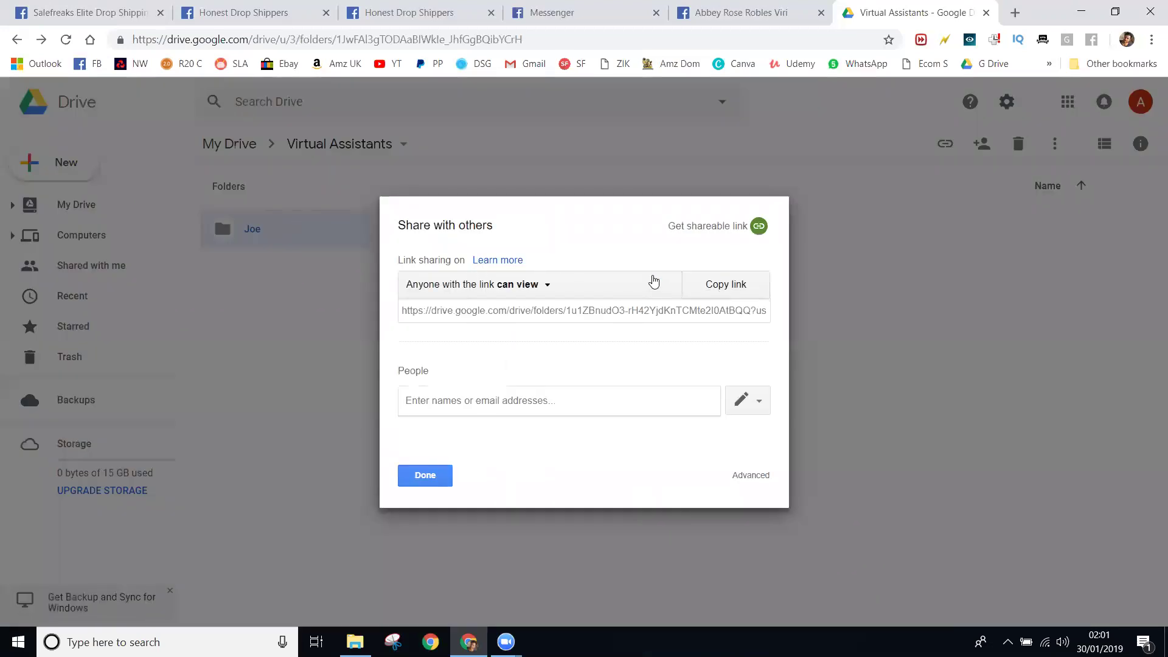
{"action": "left_click", "coordinate": [722, 286]}
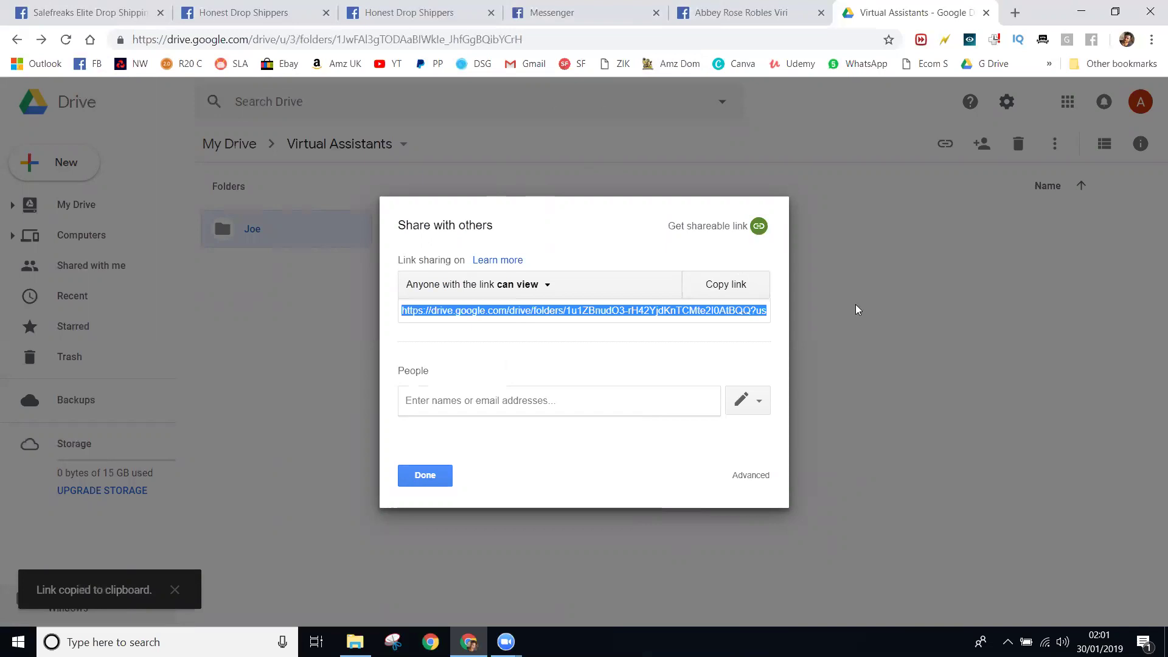
{"action": "left_click", "coordinate": [743, 240]}
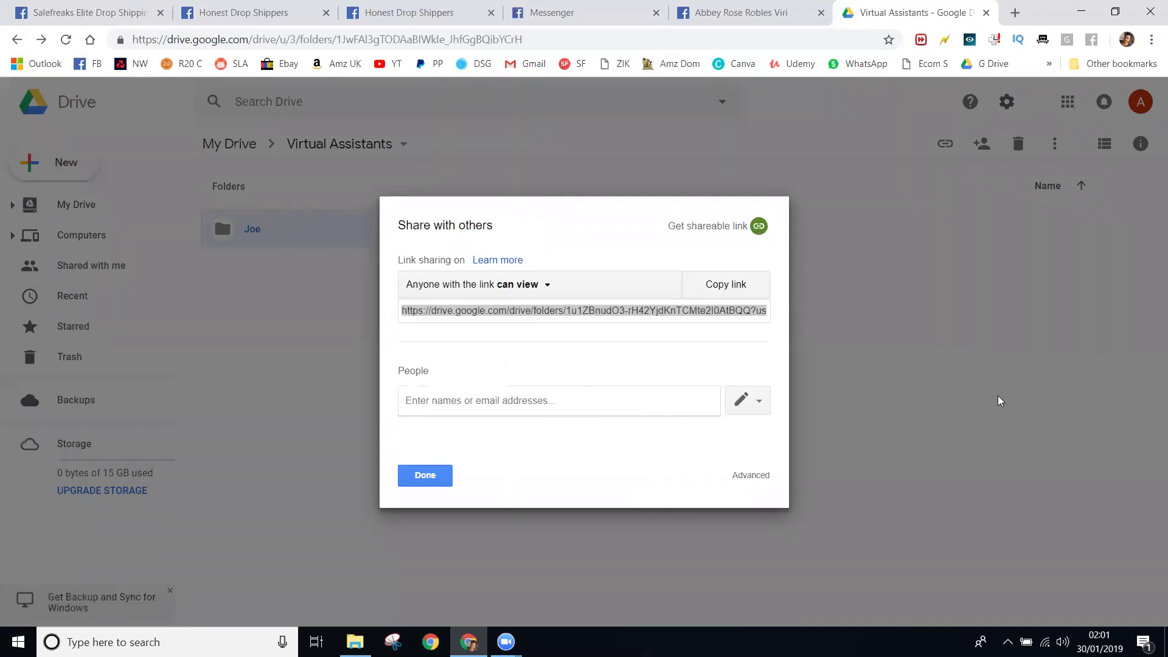
{"action": "left_click", "coordinate": [448, 473]}
- Load the pasted Joe sharing link, open the empty Joe folder, and bring up new-item choices
{"action": "left_click", "coordinate": [566, 40]}
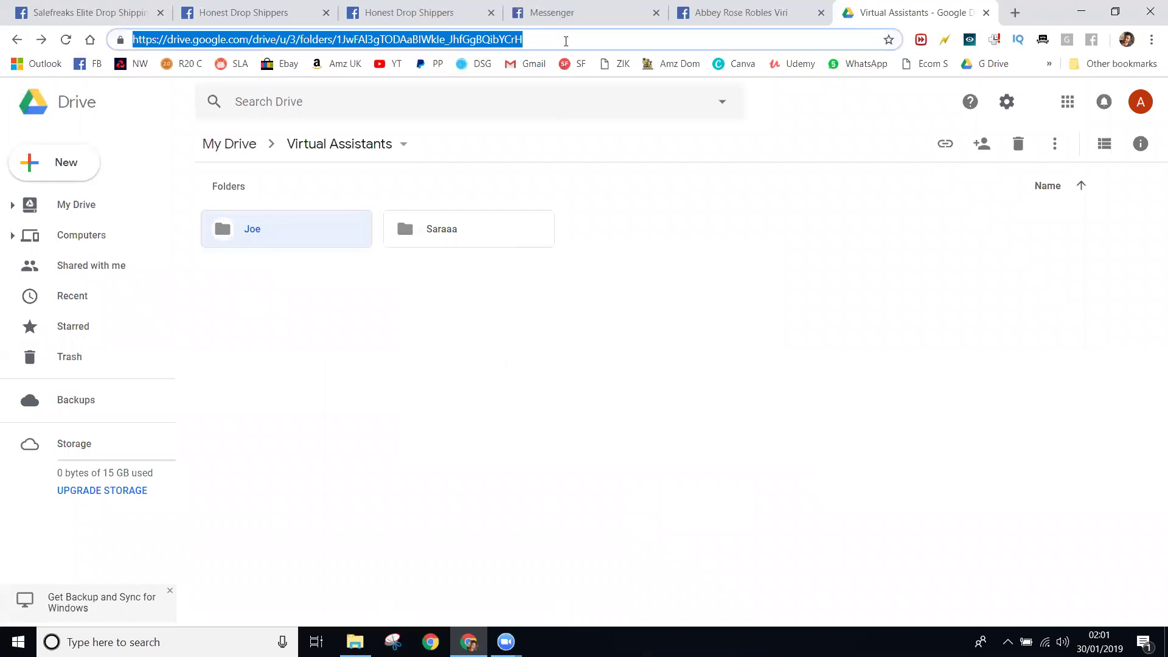
{"action": "key", "text": "ctrl+v"}
{"action": "key", "text": "Return"}
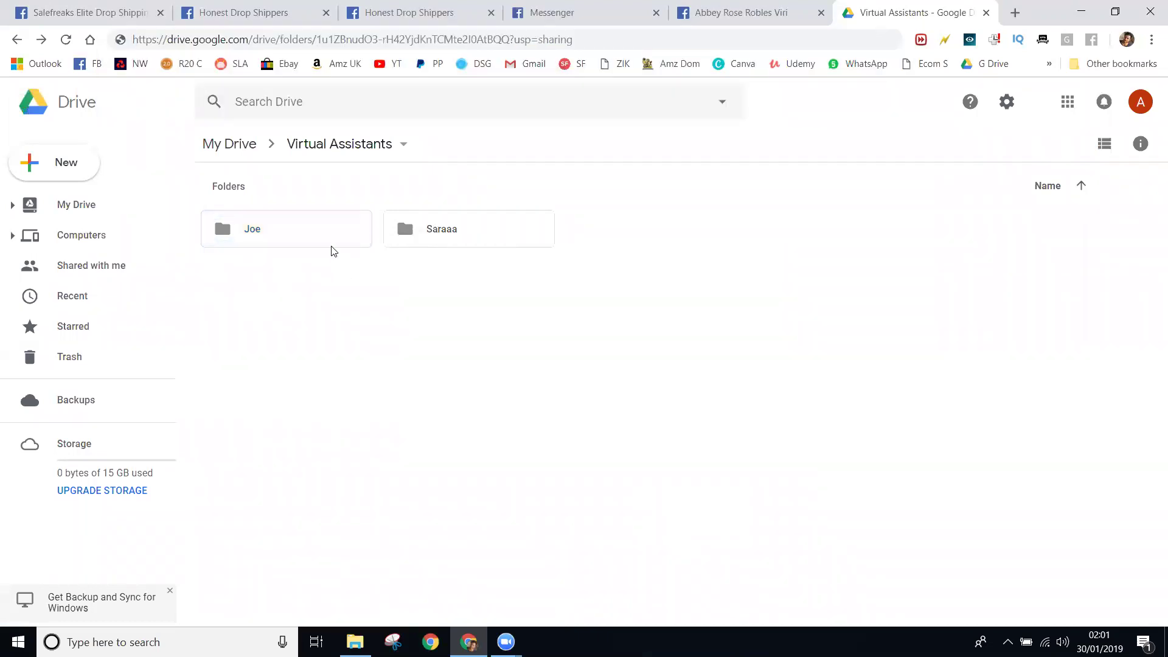
{"action": "double_click", "coordinate": [347, 230]}
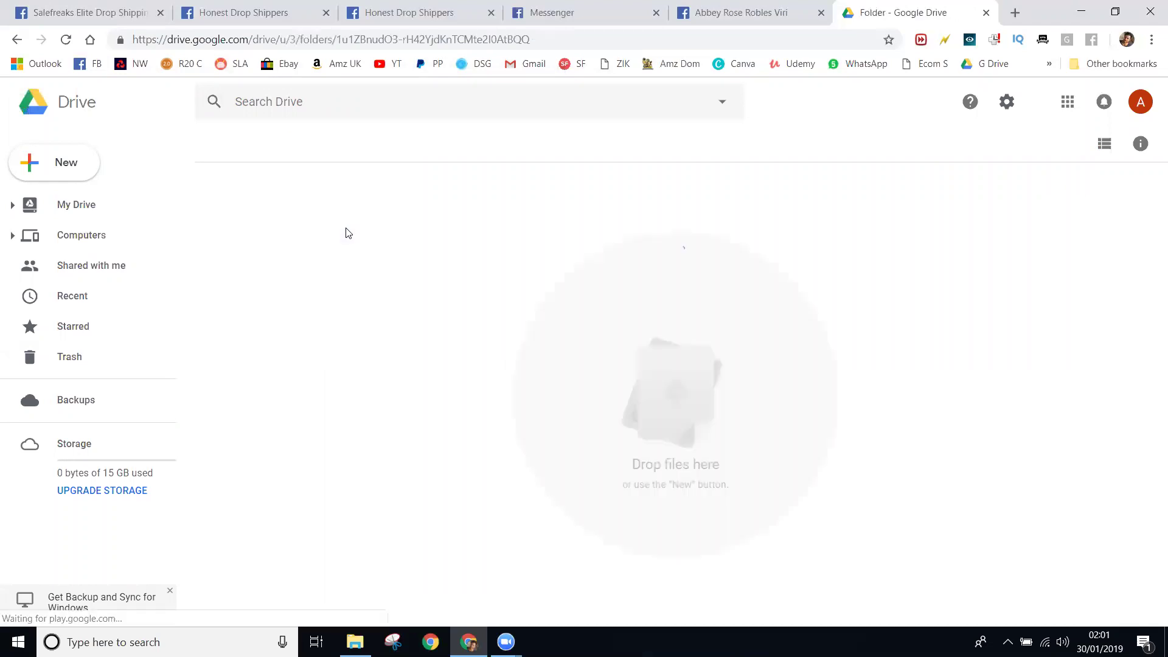
{"action": "right_click", "coordinate": [373, 344]}
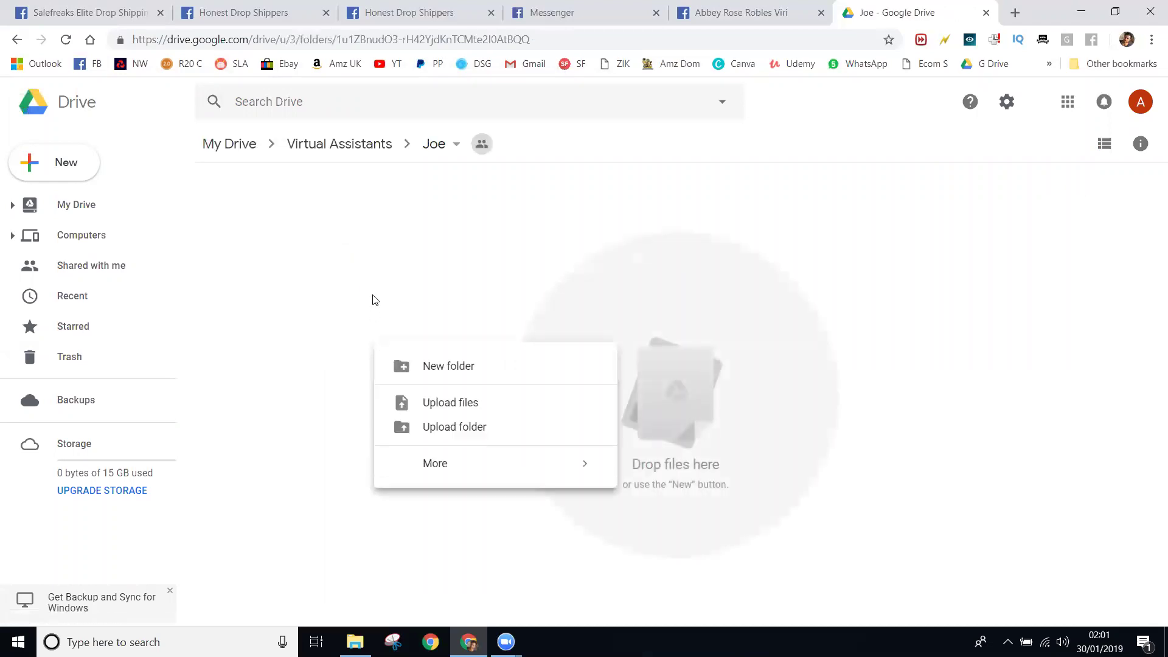
{"action": "left_click", "coordinate": [428, 301]}
{"action": "right_click", "coordinate": [428, 301]}
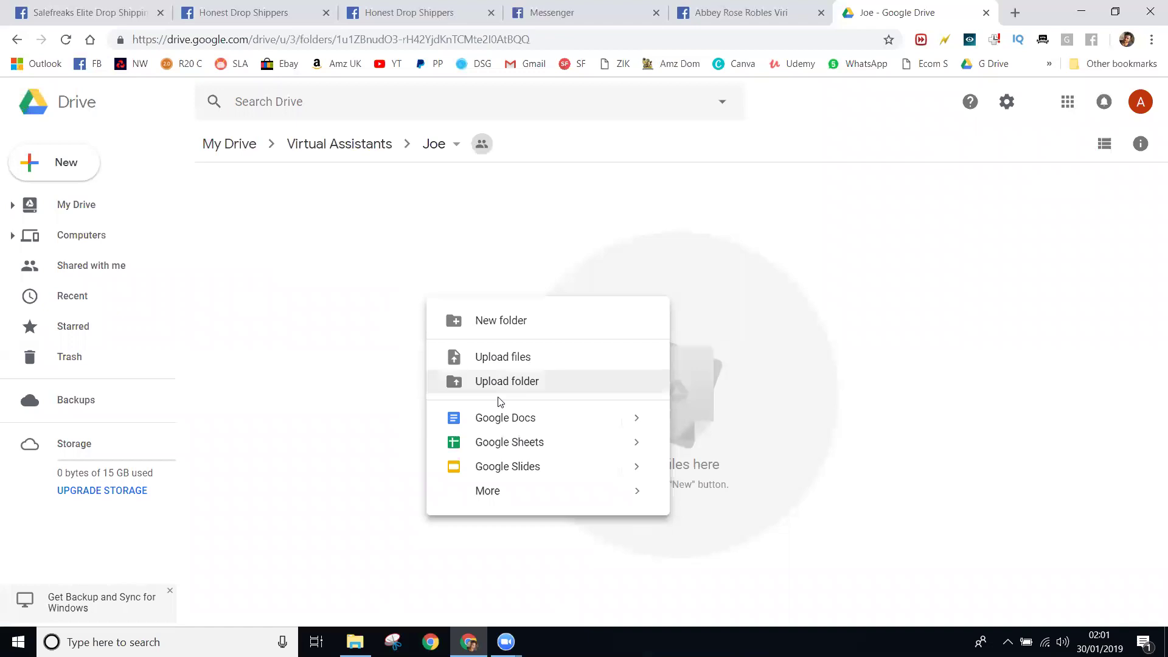
- Create a Google Doc in Joe with the folder's sharing and title it 'Links and Logins'
{"action": "left_click", "coordinate": [563, 423]}
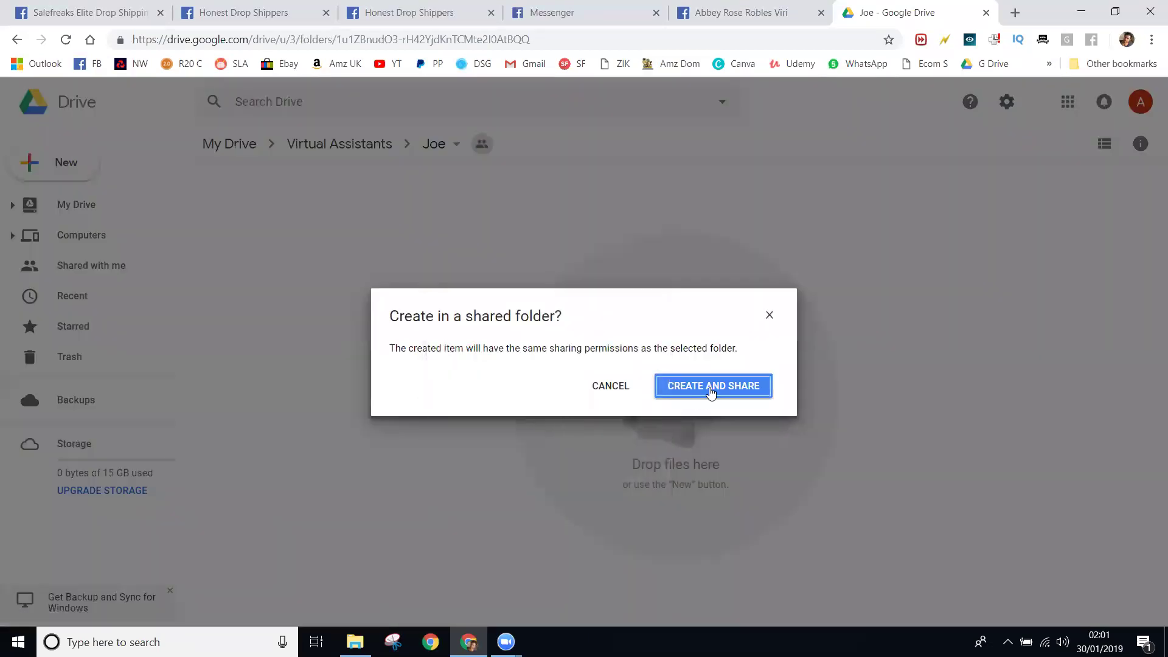
{"action": "left_click", "coordinate": [709, 391]}
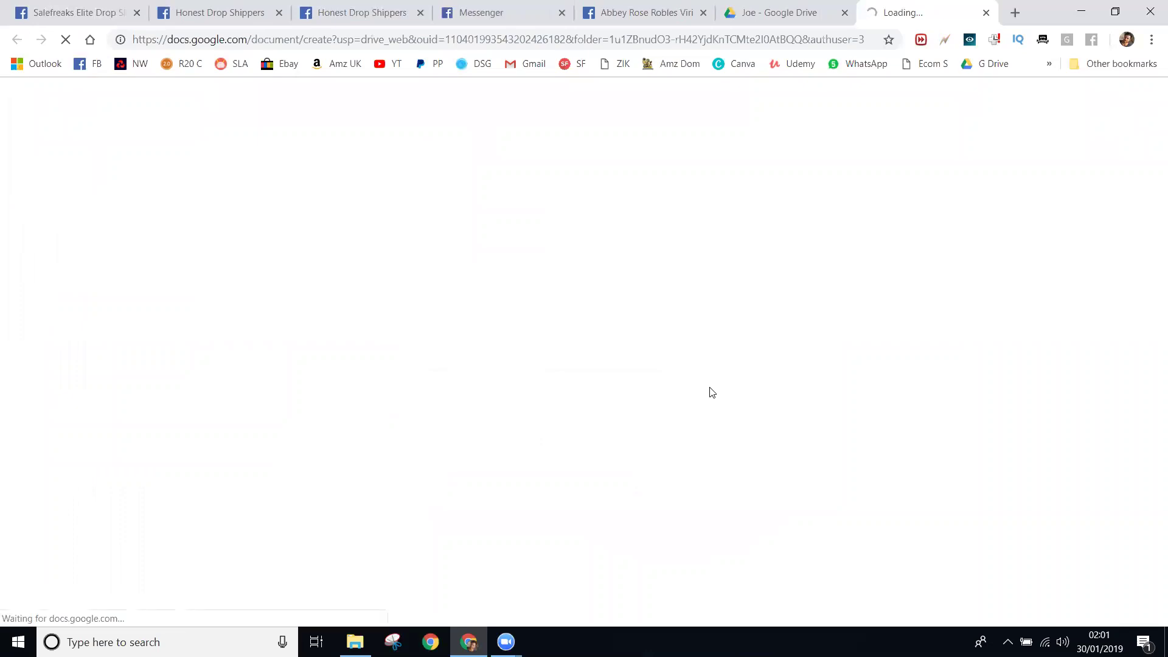
{"action": "left_click", "coordinate": [772, 13]}
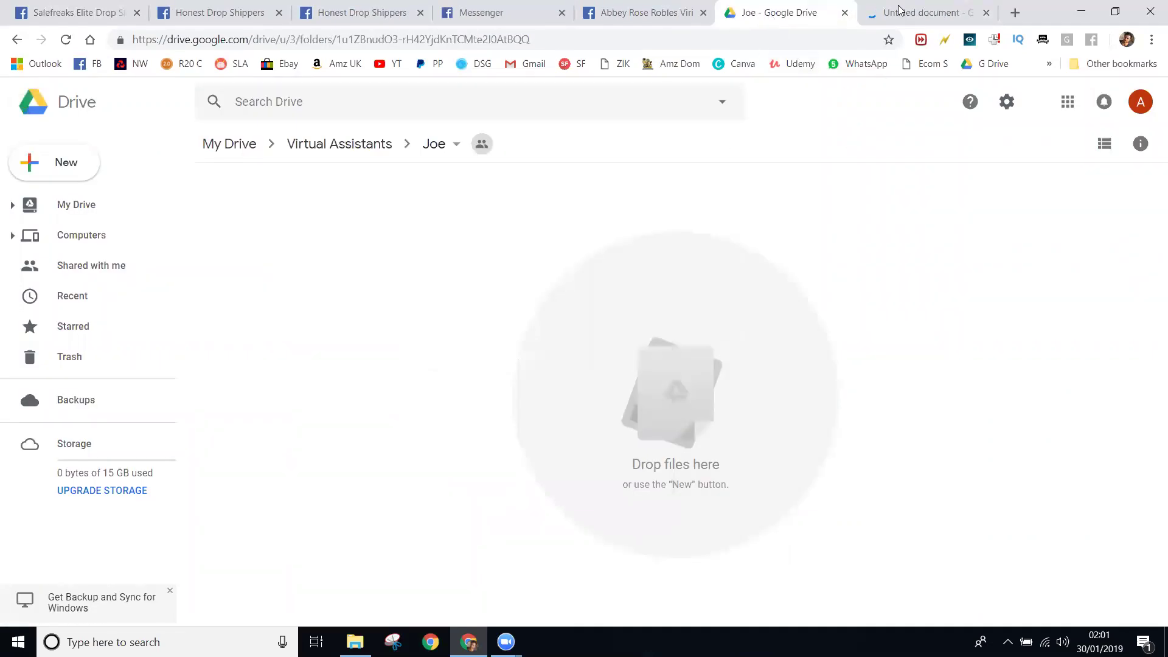
{"action": "left_click", "coordinate": [901, 12]}
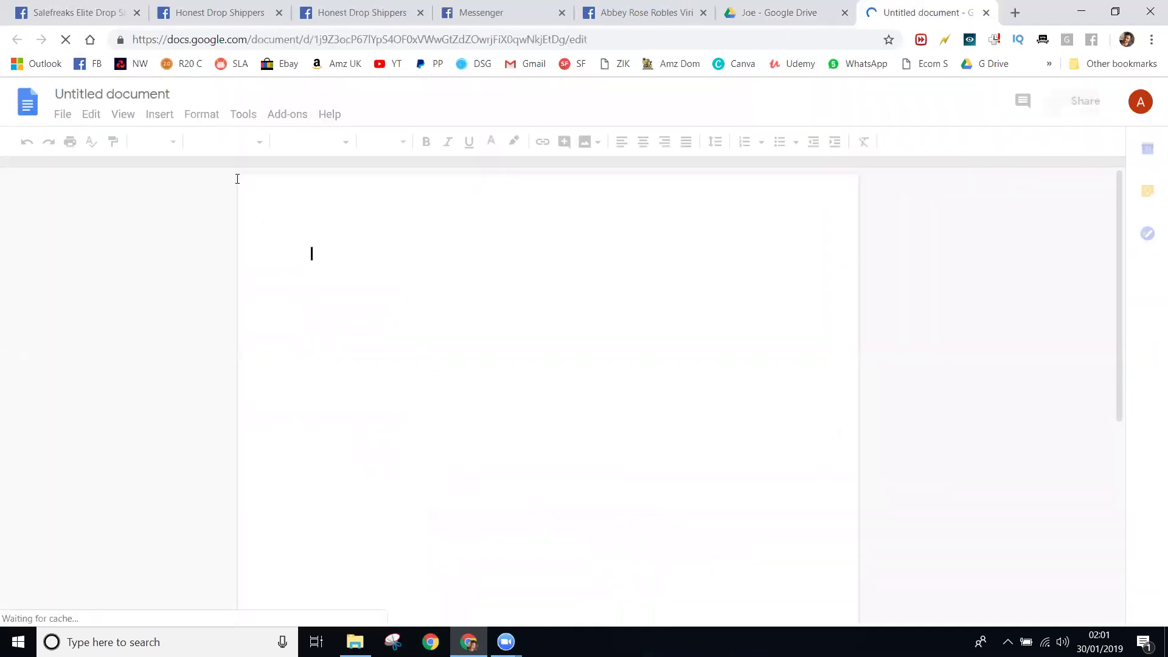
{"action": "left_click", "coordinate": [158, 94]}
{"action": "type", "text": "Lonk"}
{"action": "type", "text": "s"}
{"action": "key", "text": "BackSpace"}
{"action": "key", "text": "BackSpace"}
{"action": "key", "text": "BackSpace"}
{"action": "key", "text": "BackSpace"}
{"action": "type", "text": "inks and "}
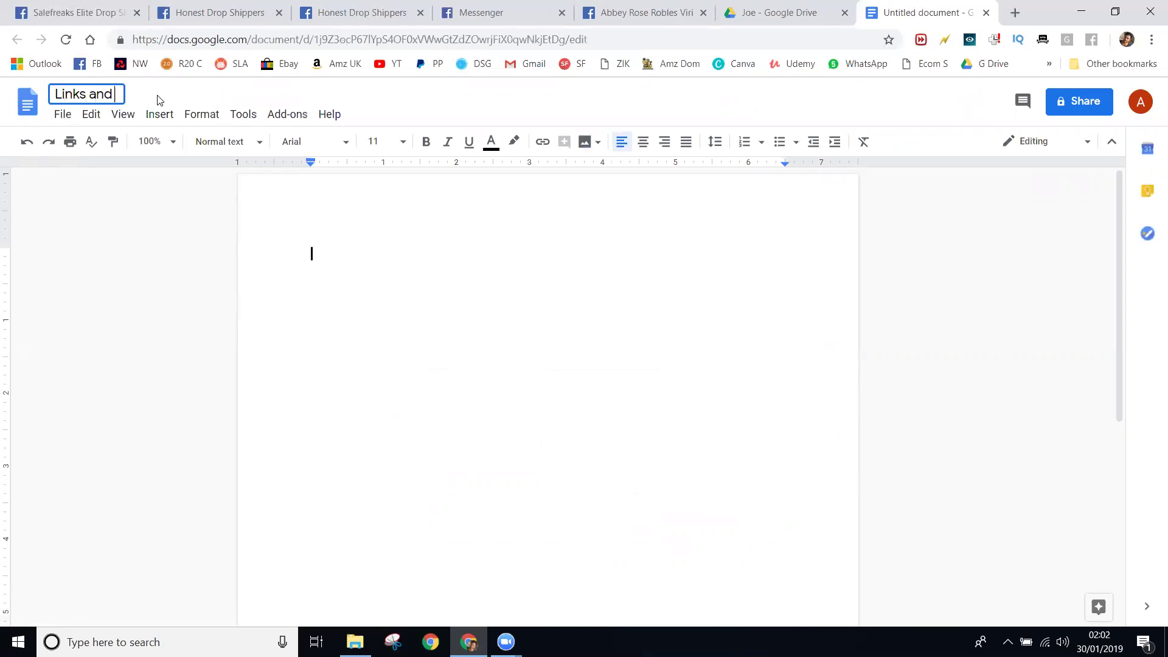
{"action": "type", "text": "Logins"}
{"action": "key", "text": "Return"}
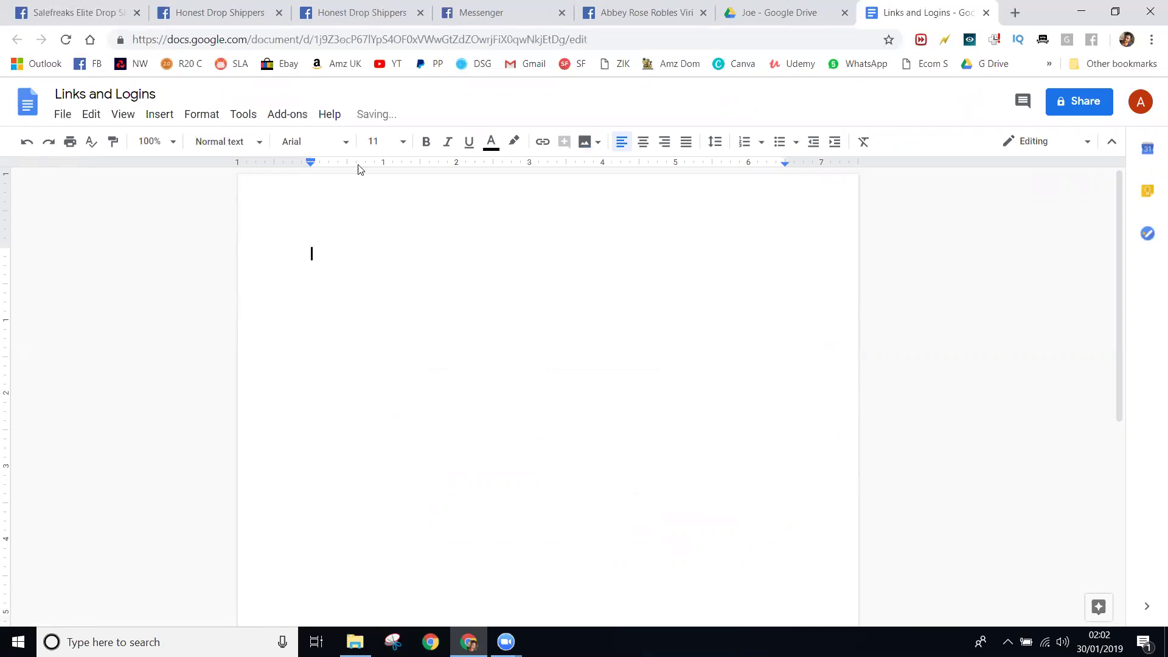
- Create a Google Sheets spreadsheet in Joe with the folder's sharing and open it
{"action": "left_click", "coordinate": [987, 12]}
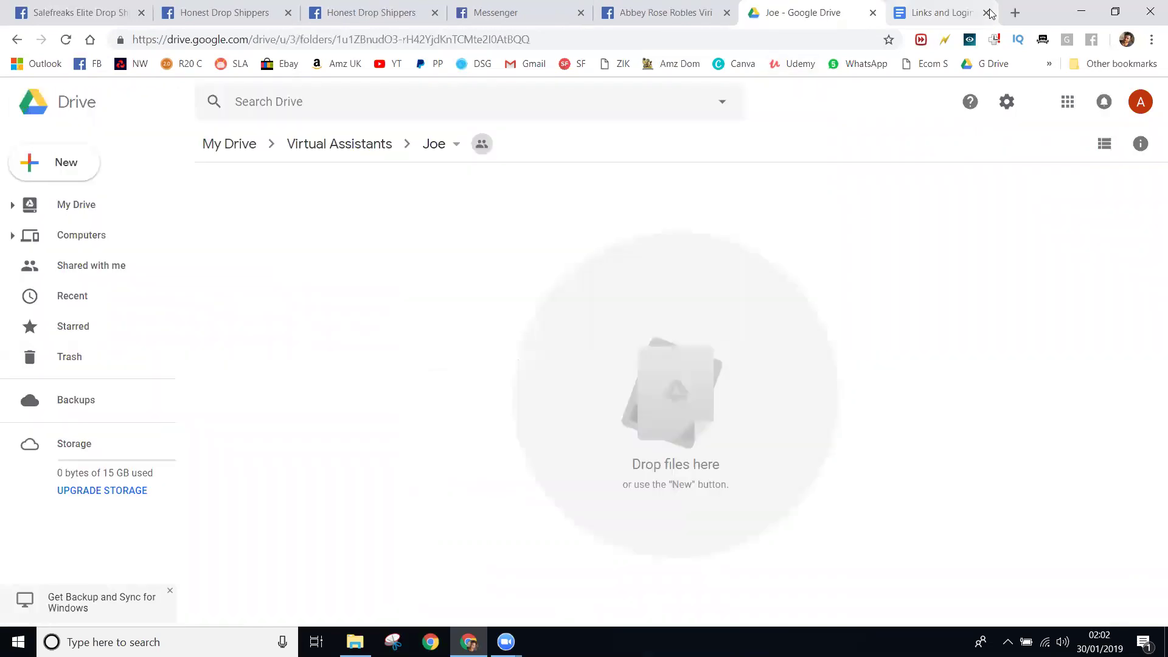
{"action": "right_click", "coordinate": [475, 327]}
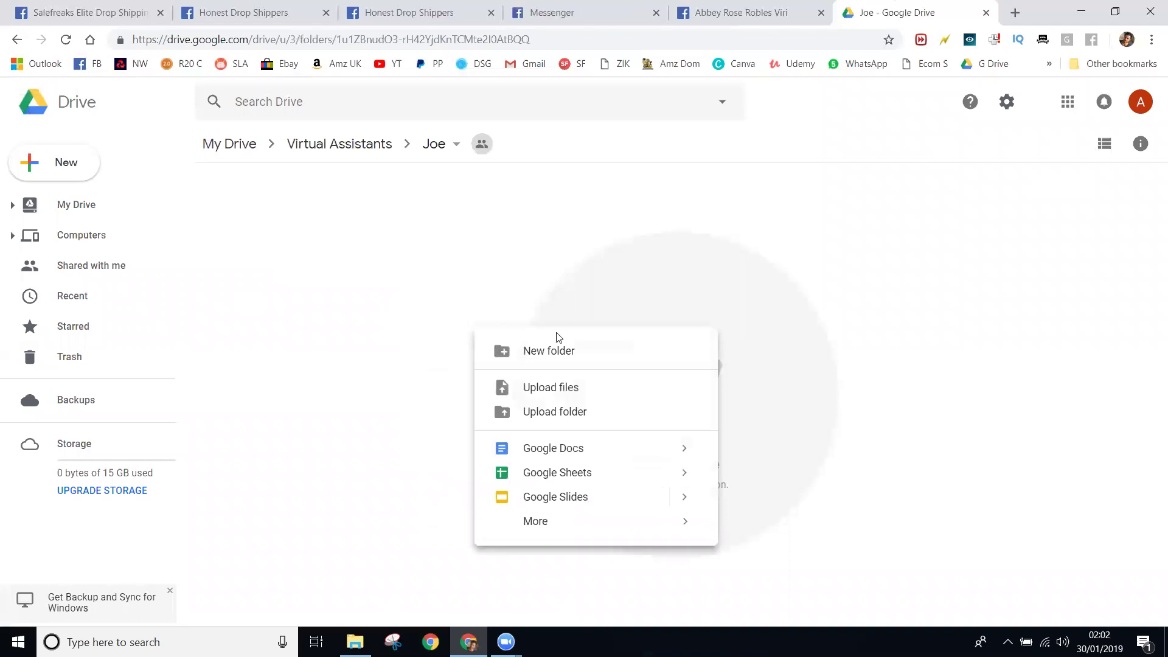
{"action": "left_click", "coordinate": [607, 472]}
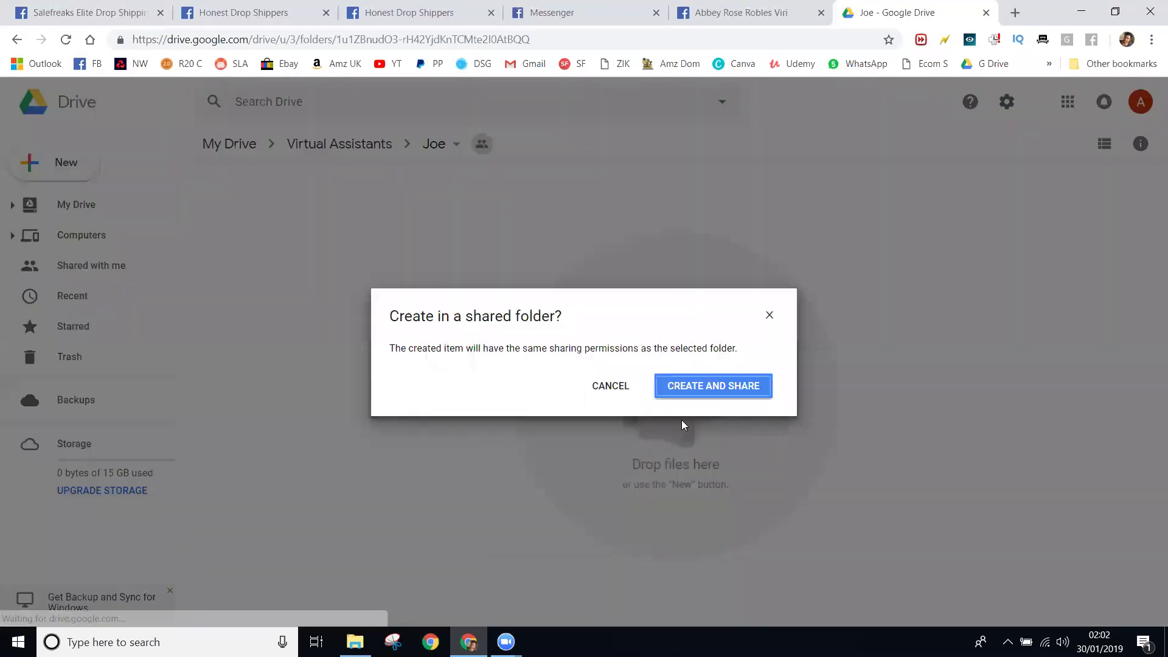
{"action": "left_click", "coordinate": [713, 386]}
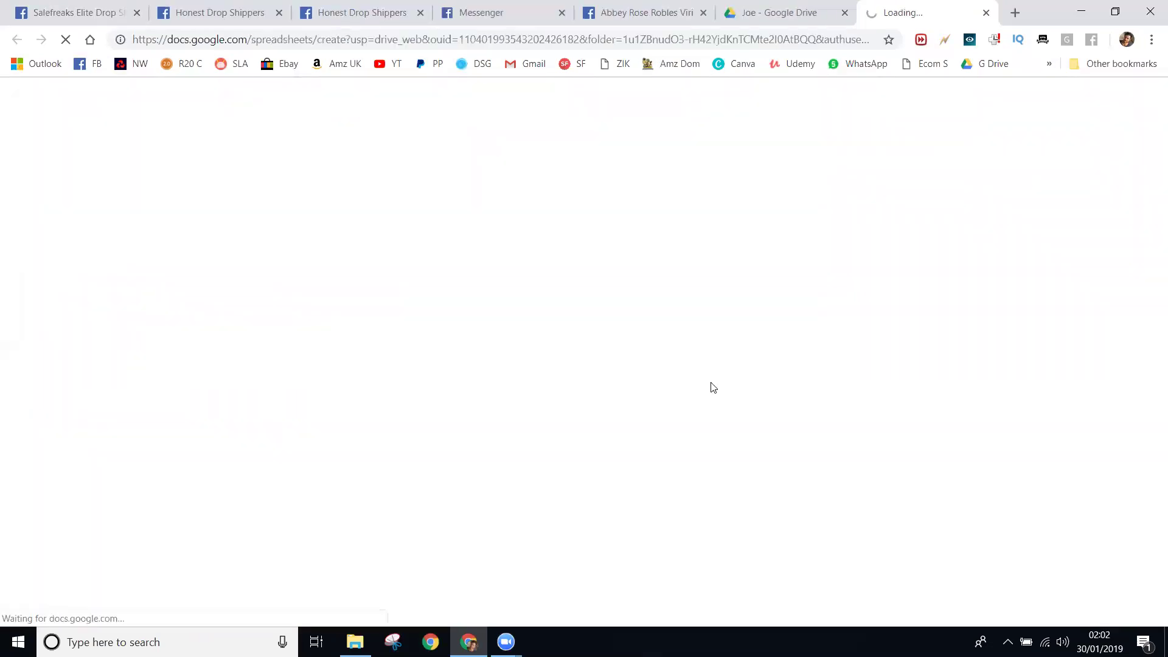
{"action": "left_click", "coordinate": [802, 11]}
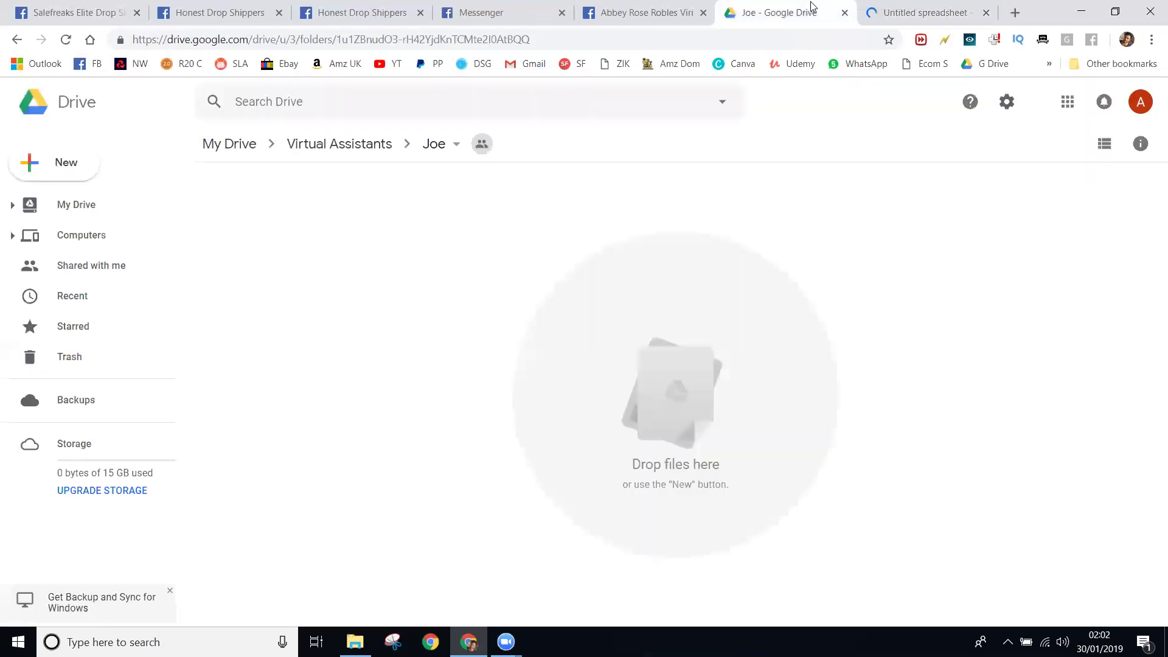
{"action": "left_click", "coordinate": [935, 10]}
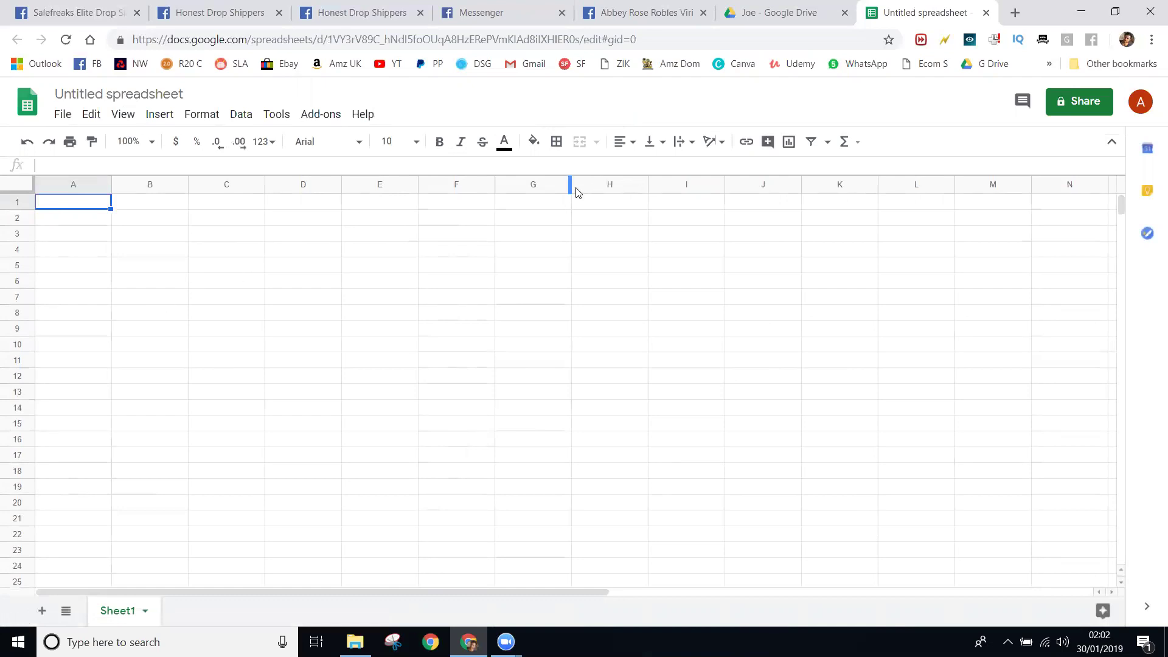
- Title the spreadsheet 'Links and Logins'
{"action": "left_click", "coordinate": [502, 332]}
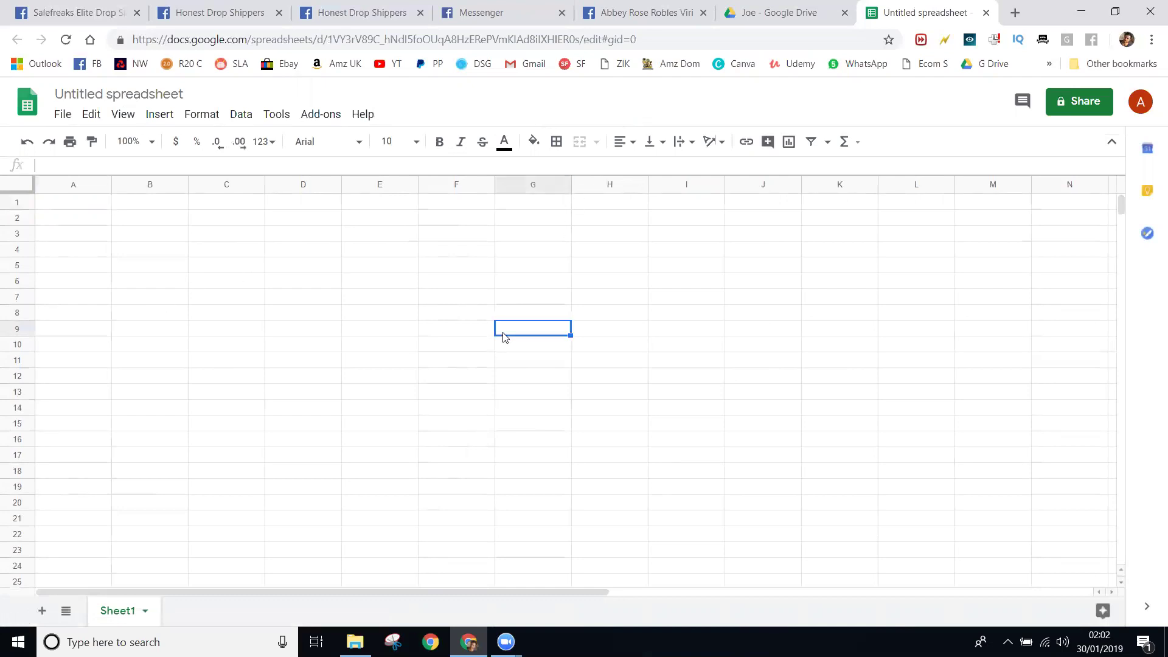
{"action": "left_click", "coordinate": [102, 91]}
{"action": "type", "text": "Li"}
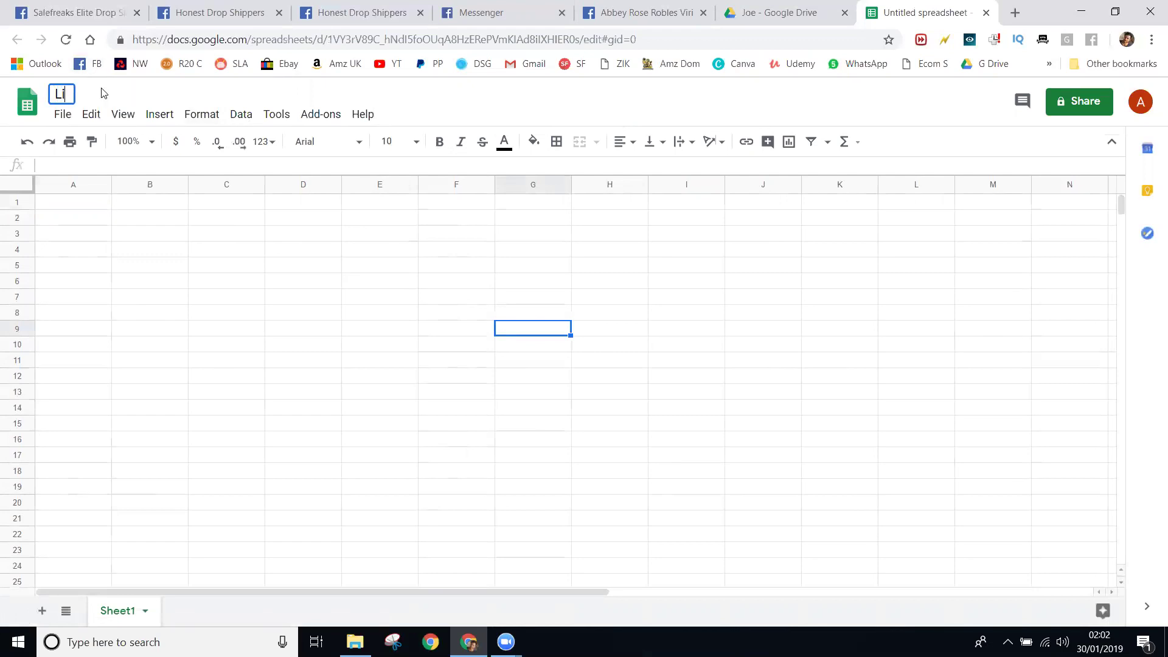
{"action": "type", "text": "nks and Logins"}
{"action": "left_click", "coordinate": [297, 378]}
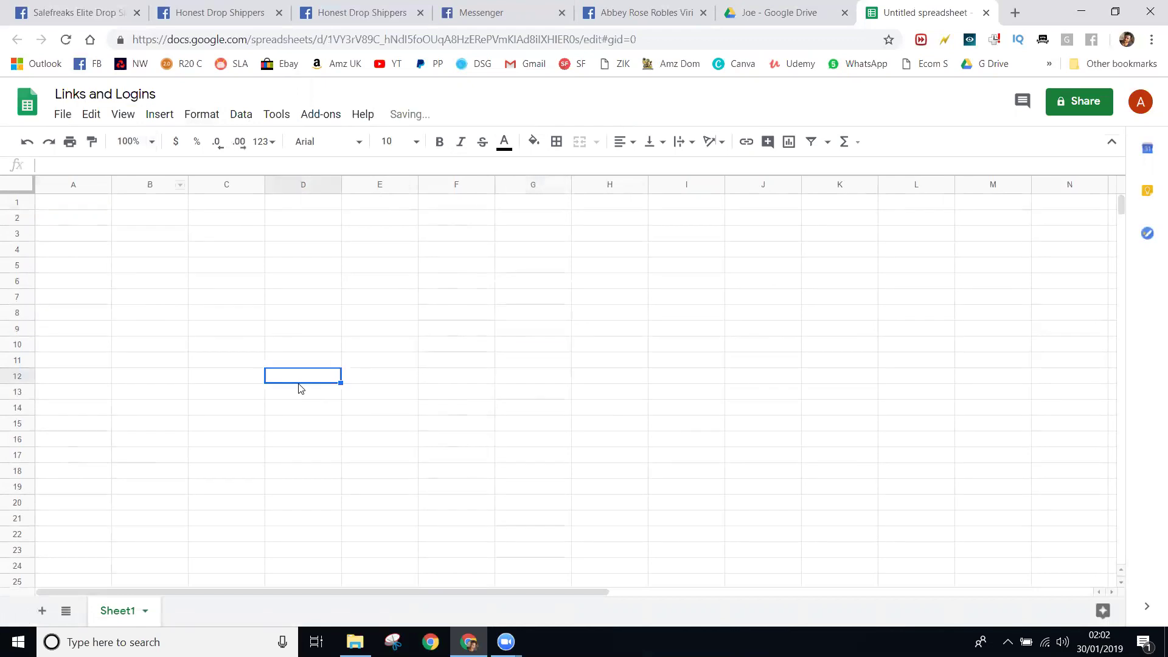
- Enter 'Ebay' in C3 and the eBay username in D4
{"action": "left_click", "coordinate": [239, 237]}
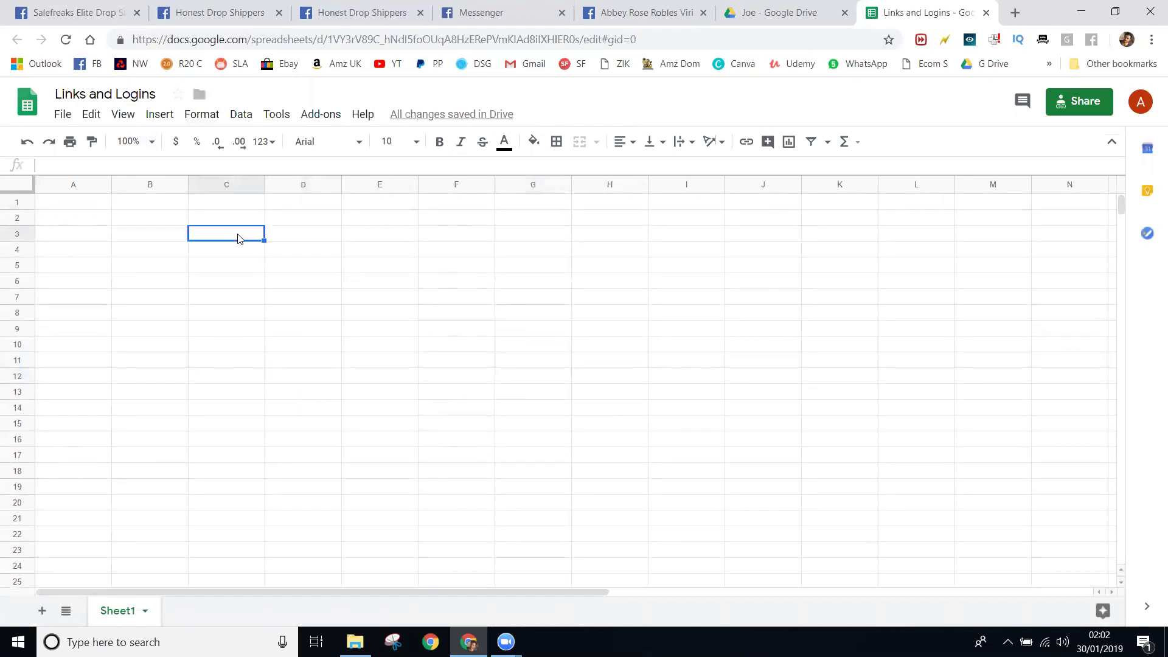
{"action": "type", "text": "Ebay"}
{"action": "left_click", "coordinate": [289, 255]}
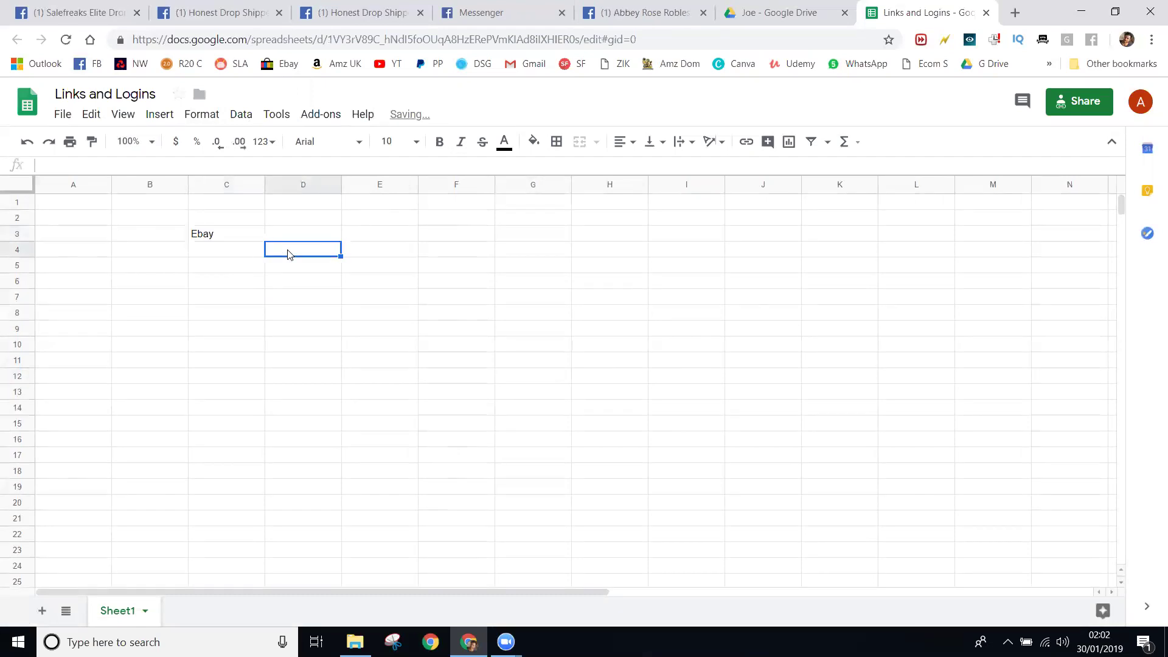
{"action": "type", "text": "useridea2019"}
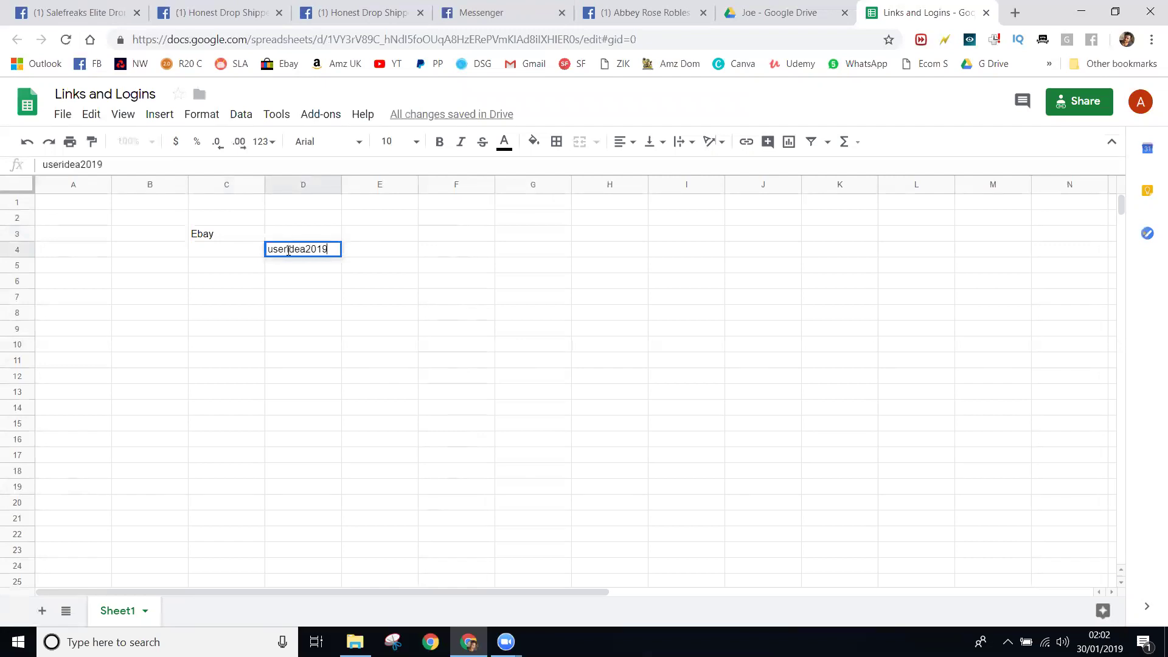
{"action": "left_click", "coordinate": [308, 273]}
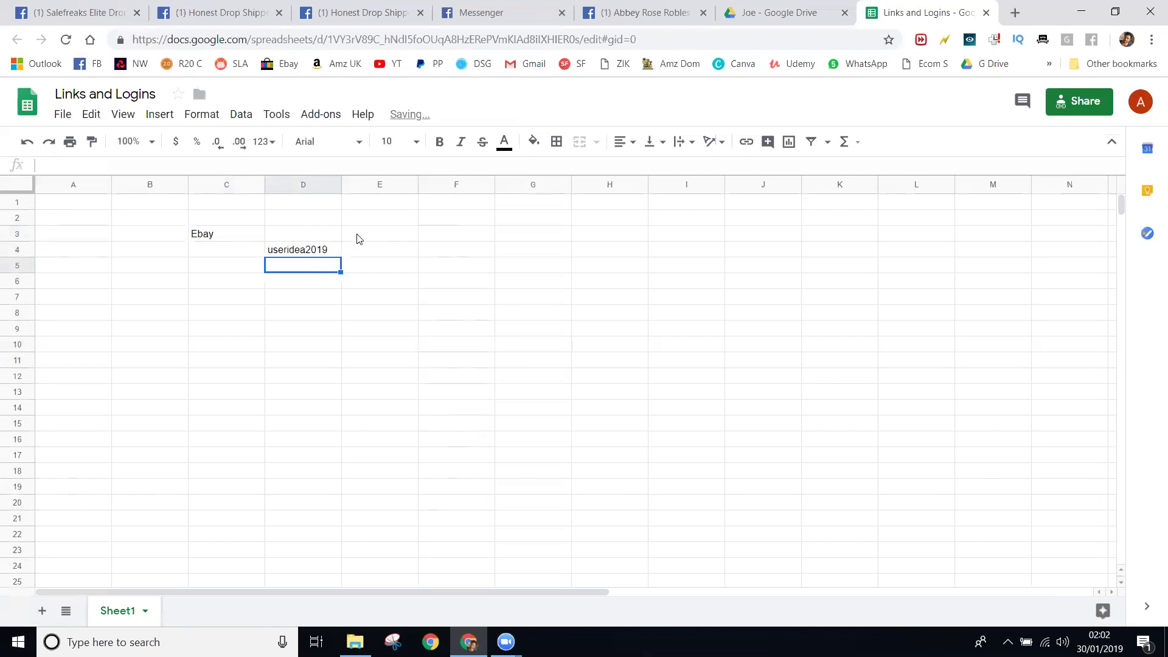
- Add the headings 'Username' in D3 and 'password' in E3
{"action": "left_click", "coordinate": [317, 239]}
{"action": "type", "text": "US"}
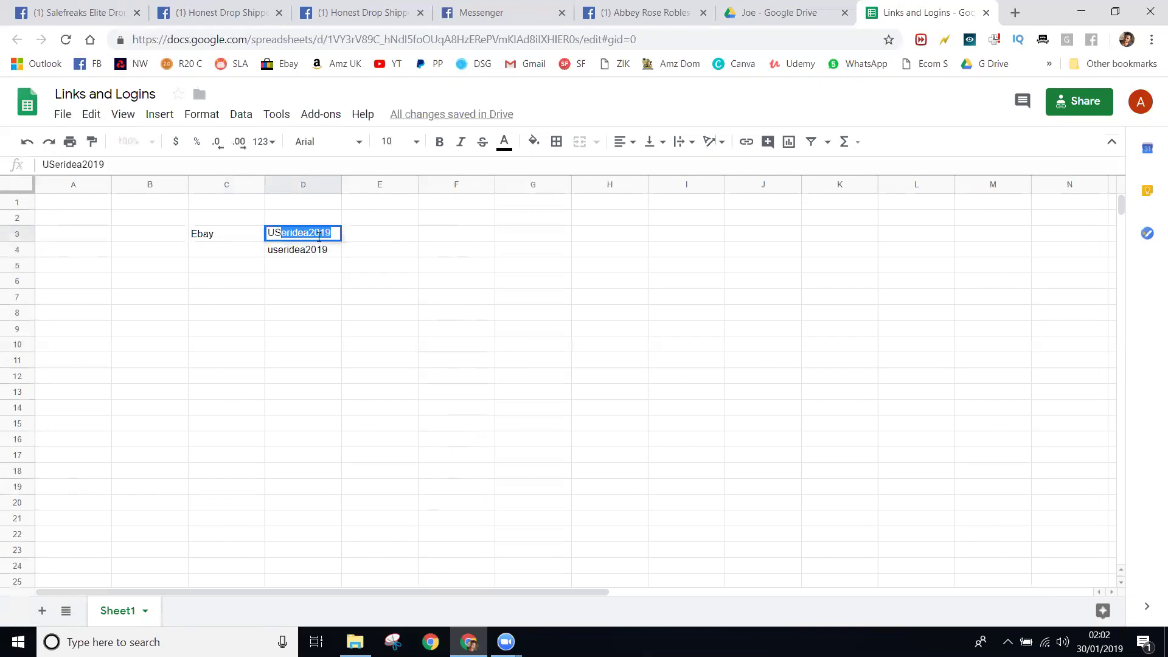
{"action": "key", "text": "Delete"}
{"action": "key", "text": "BackSpace"}
{"action": "type", "text": "sername"}
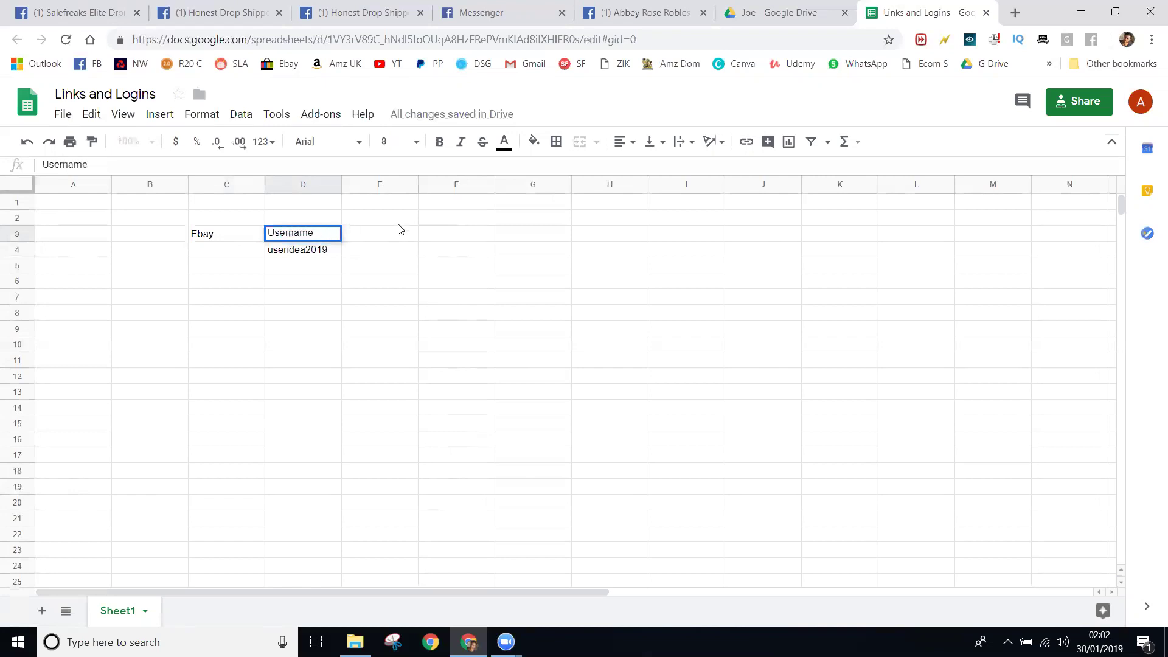
{"action": "left_click", "coordinate": [393, 232]}
{"action": "type", "text": "passwo"}
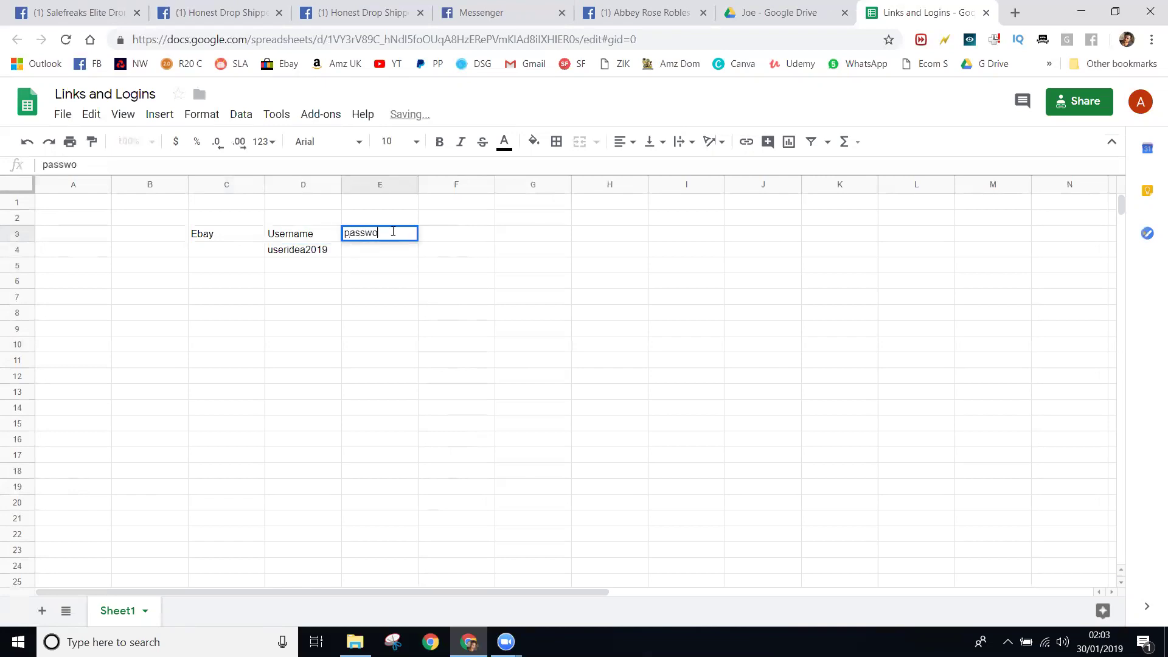
{"action": "left_click", "coordinate": [215, 237]}
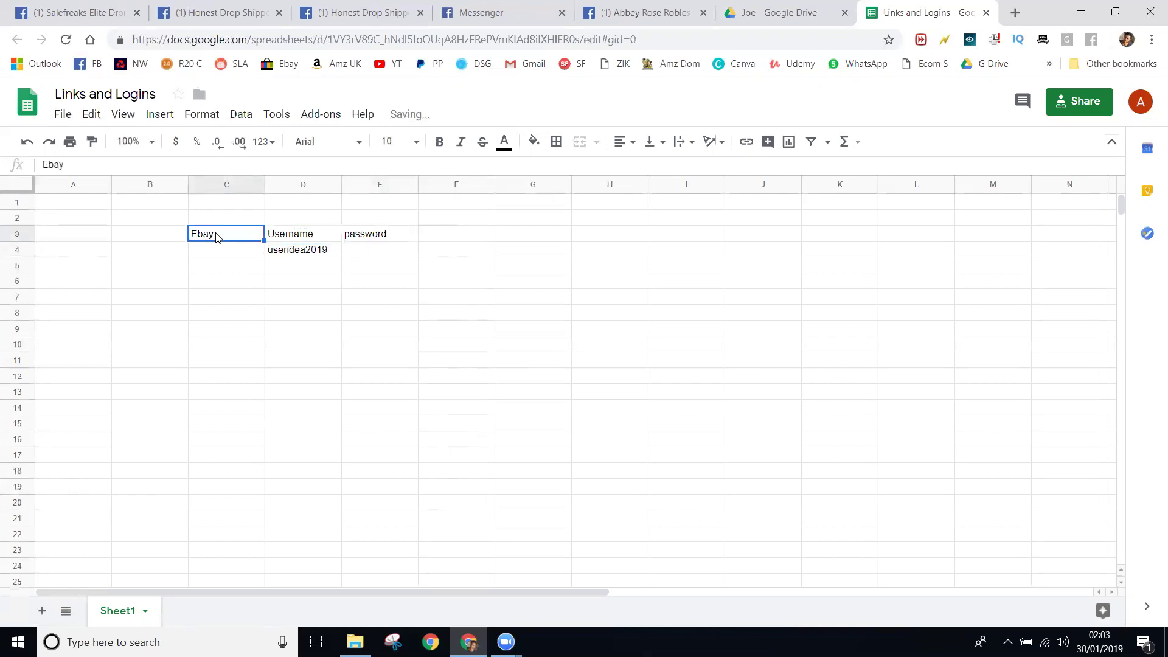
- Move the 'Ebay' label from C3 to B4 by cut and paste
{"action": "right_click", "coordinate": [216, 236]}
{"action": "left_click", "coordinate": [224, 272]}
{"action": "left_click", "coordinate": [151, 252]}
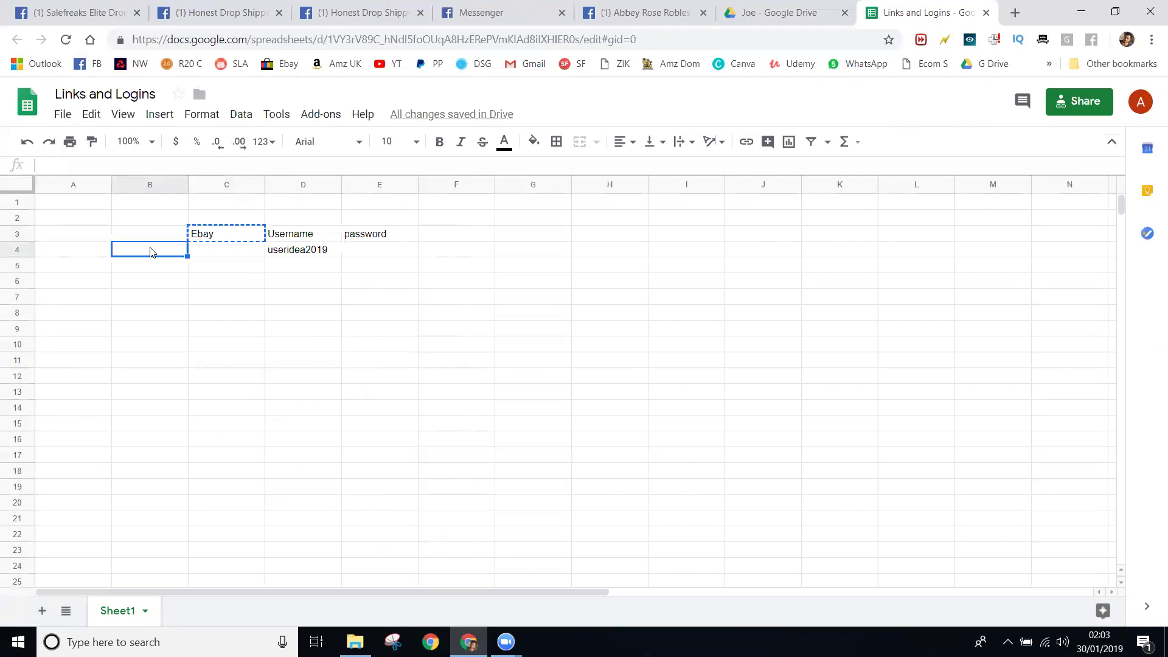
{"action": "right_click", "coordinate": [153, 253]}
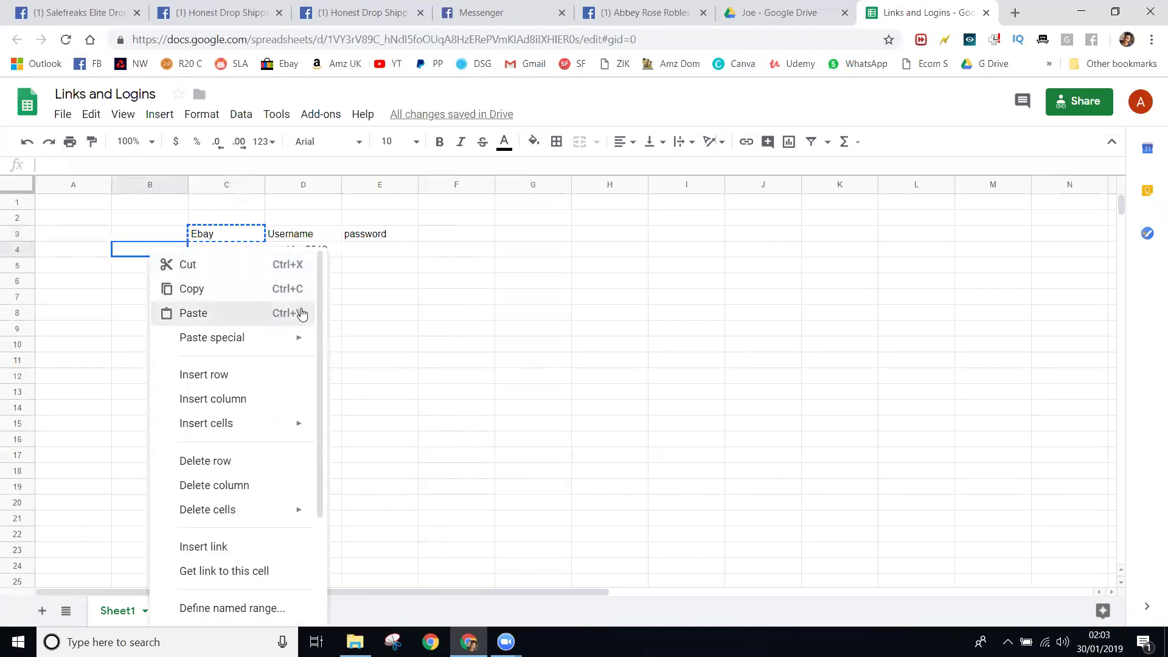
{"action": "key", "text": "ctrl+v"}
{"action": "left_click", "coordinate": [361, 319]}
{"action": "left_click", "coordinate": [249, 234]}
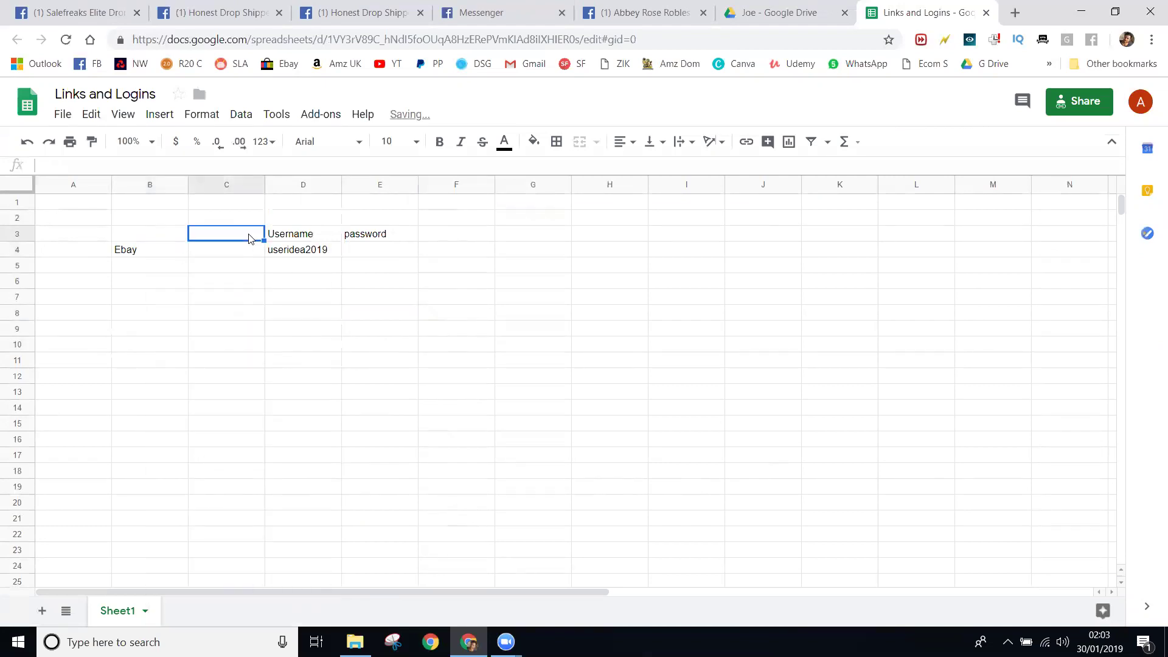
{"action": "type", "text": "email"}
{"action": "key", "text": "Return"}
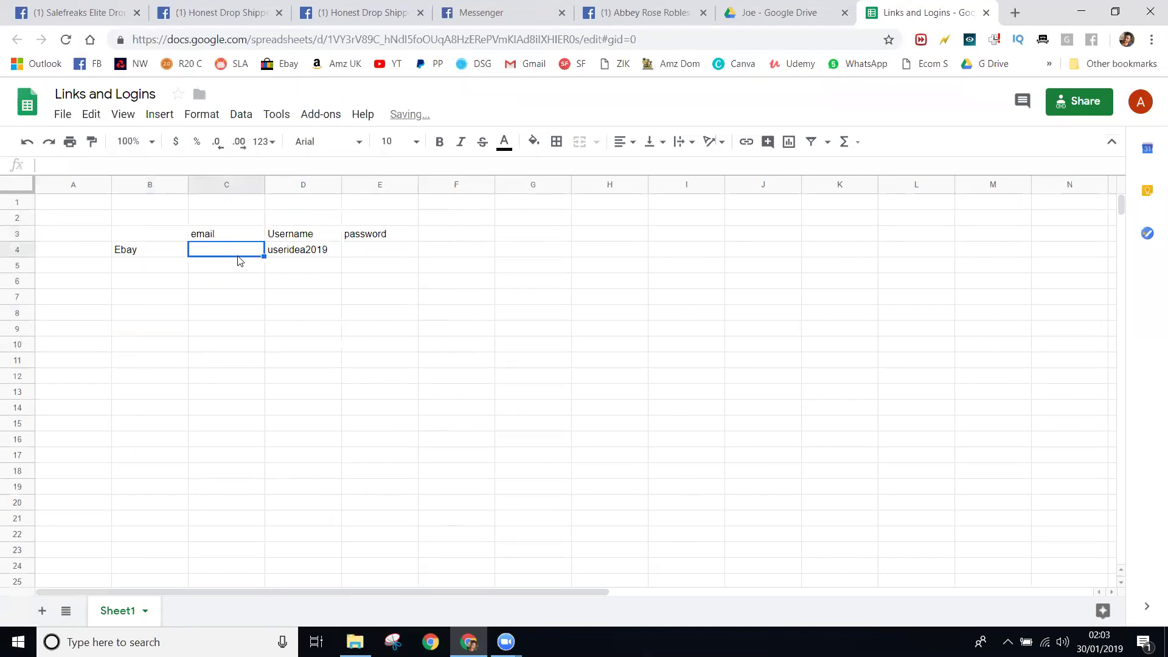
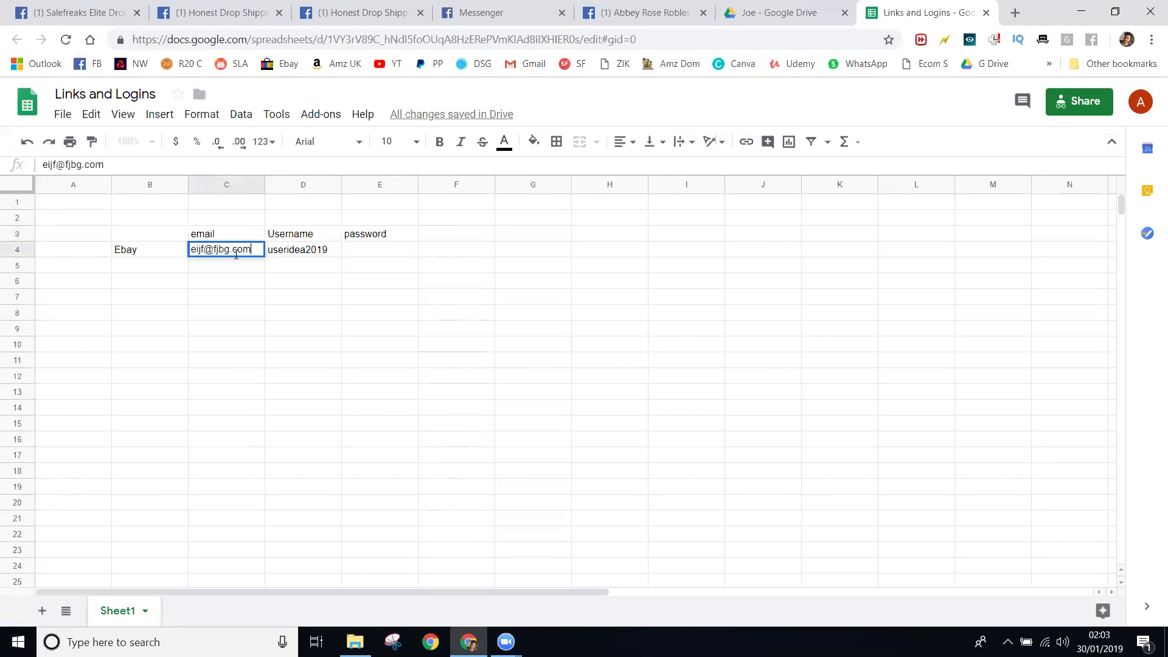
{"action": "left_click", "coordinate": [364, 254]}
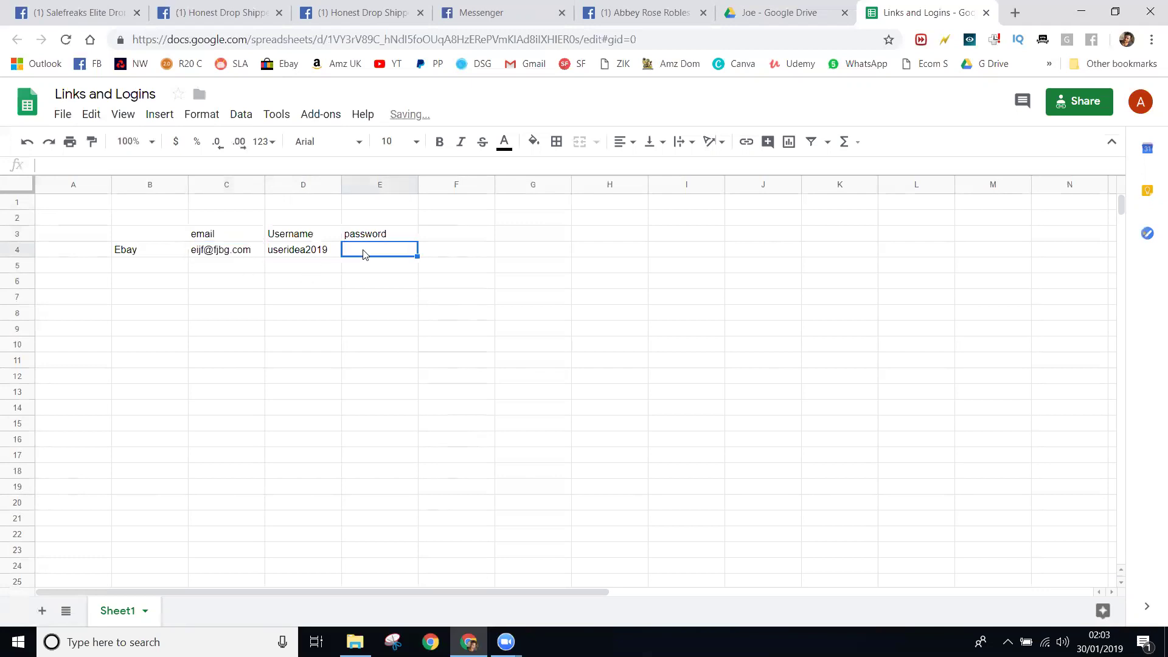
{"action": "type", "text": "passwor"}
{"action": "key", "text": "BackSpace"}
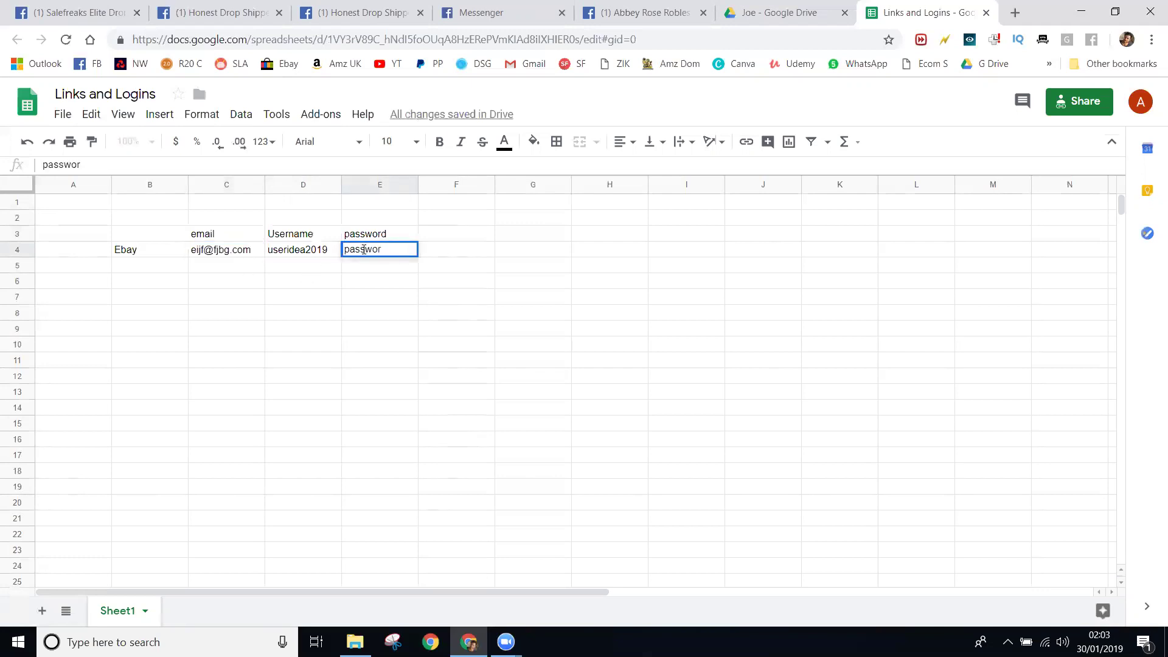
{"action": "left_click", "coordinate": [375, 328]}
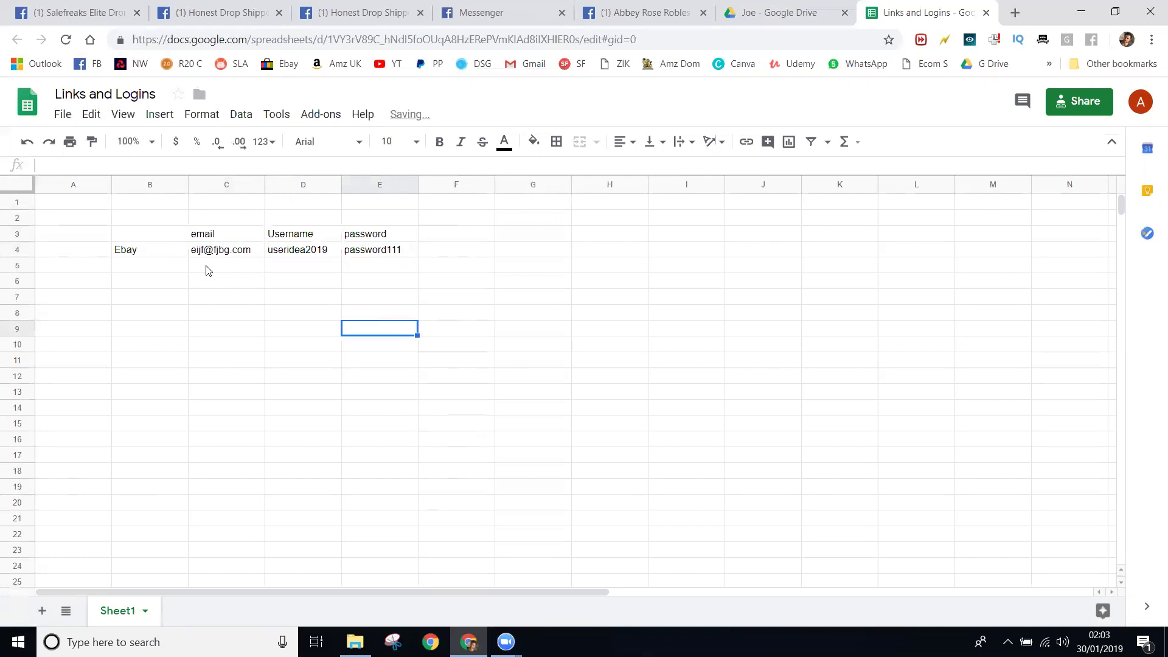
{"action": "left_click", "coordinate": [153, 288]}
- Enter the 'Salefreaks' row label in B6
{"action": "type", "text": "S"}
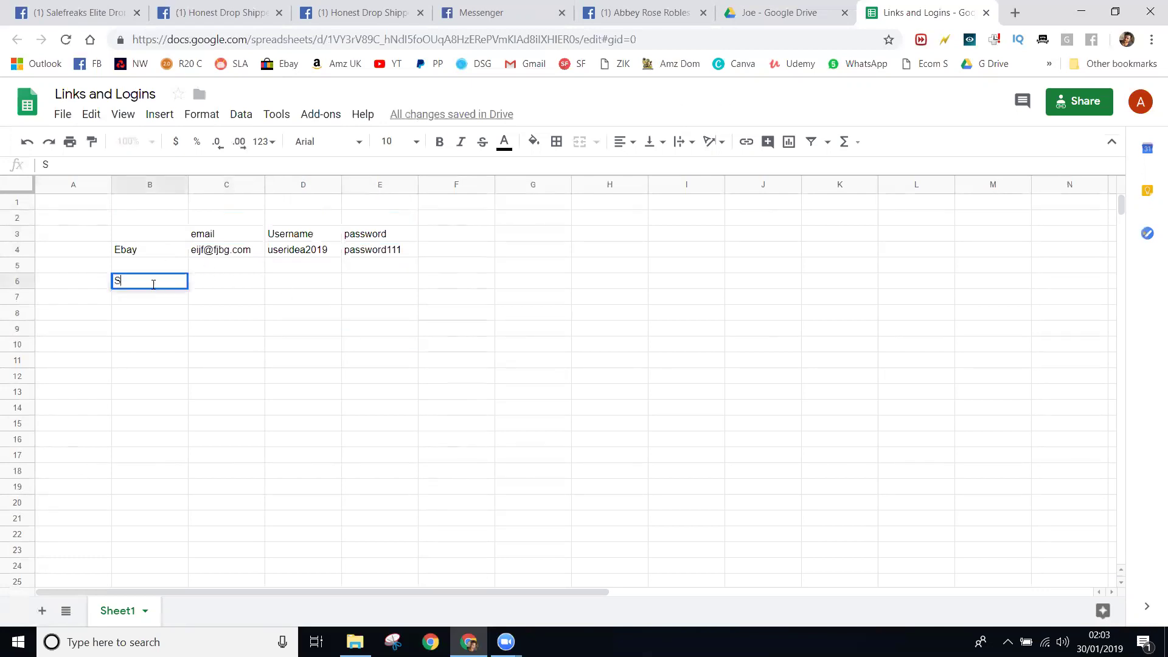
{"action": "type", "text": "alefreaks"}
{"action": "key", "text": "Tab"}
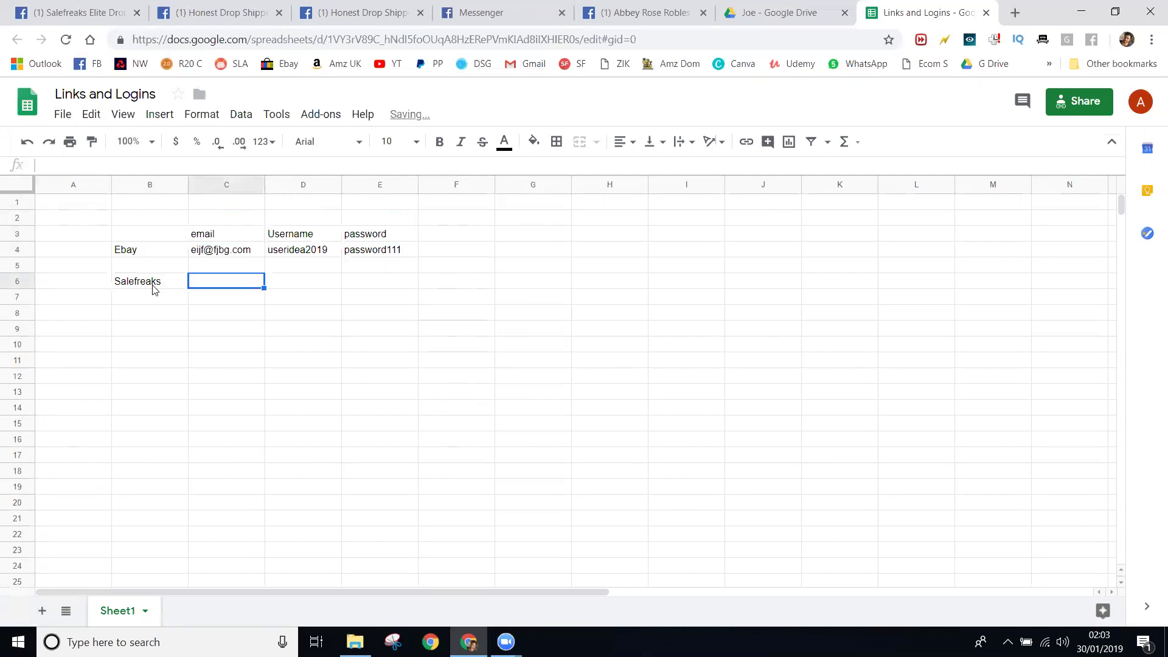
{"action": "key", "text": "Tab"}
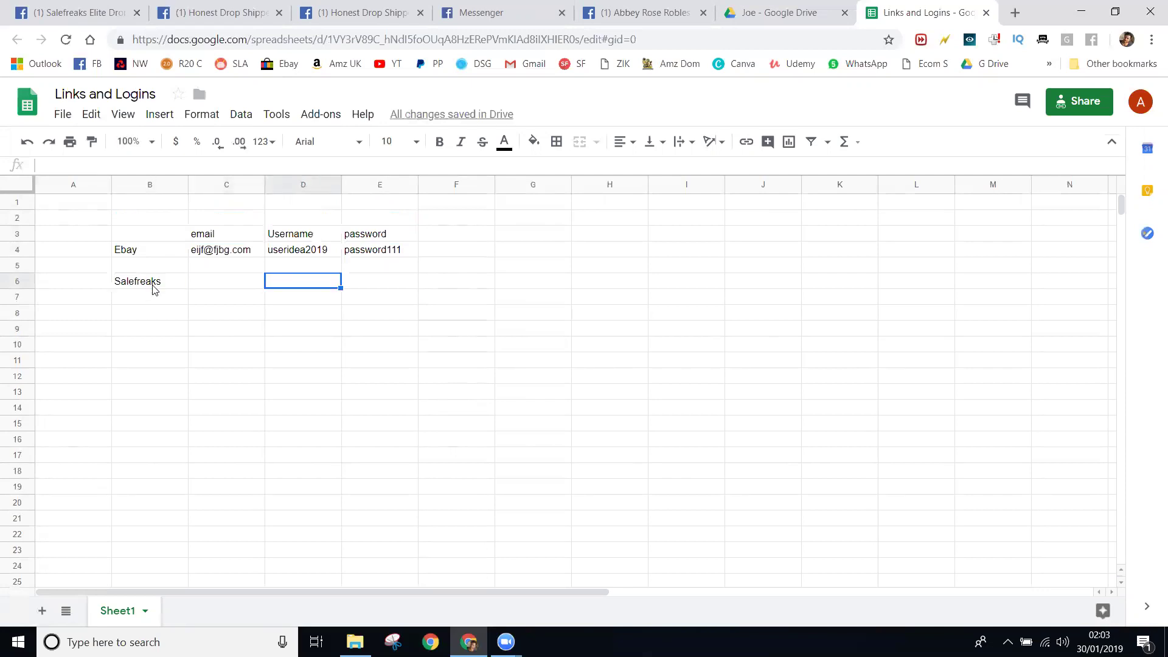
{"action": "key", "text": "Left"}
{"action": "key", "text": "Left"}
{"action": "key", "text": "Right"}
{"action": "key", "text": "Right"}
{"action": "key", "text": "Right"}
{"action": "key", "text": "Down"}
{"action": "key", "text": "Down"}
{"action": "key", "text": "Left"}
{"action": "key", "text": "Left"}
{"action": "key", "text": "Left"}
{"action": "key", "text": "Right"}
{"action": "left_click", "coordinate": [484, 238]}
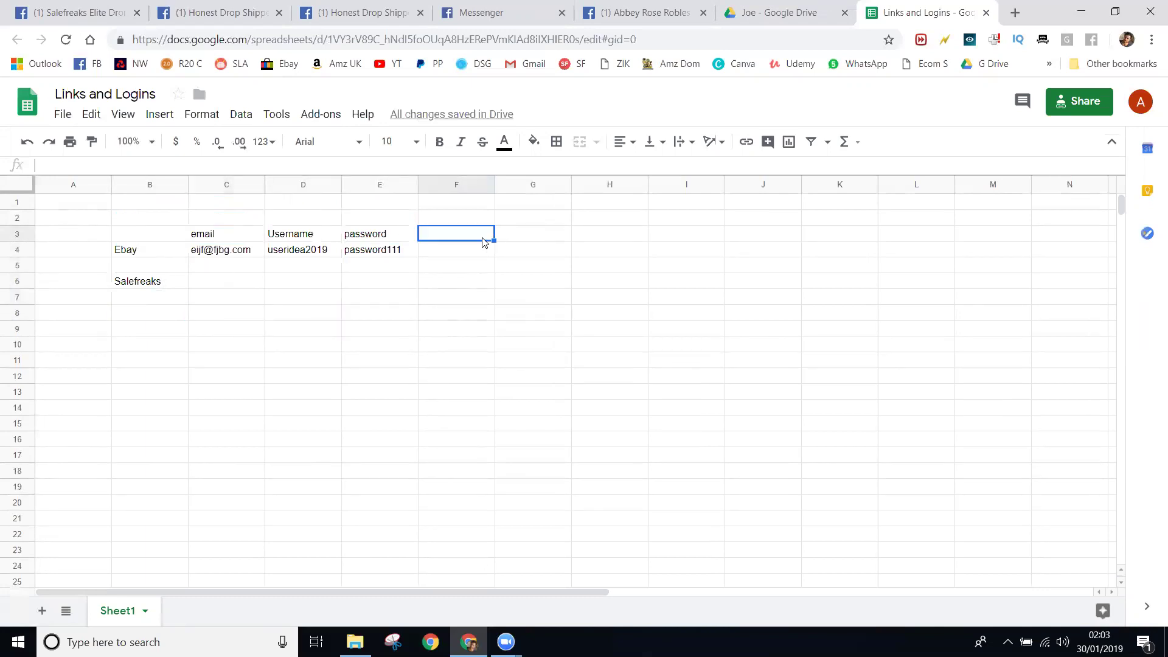
{"action": "type", "text": "In"}
{"action": "type", "text": "nk"}
{"action": "left_click", "coordinate": [491, 331]}
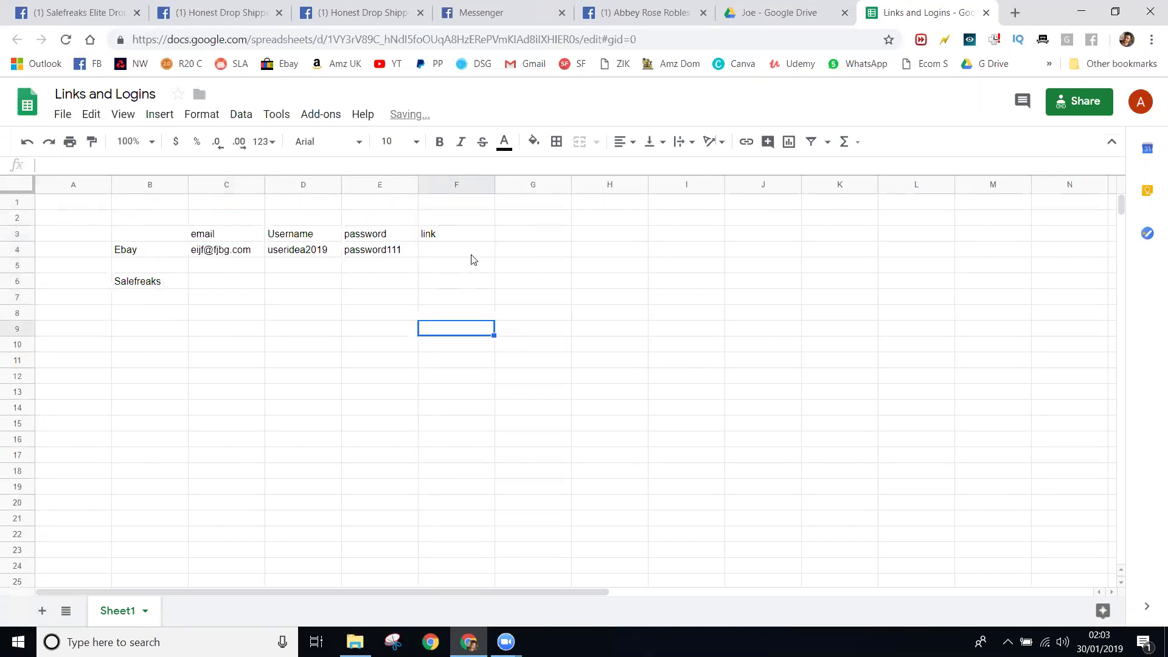
{"action": "left_click", "coordinate": [478, 246]}
{"action": "type", "text": "www."}
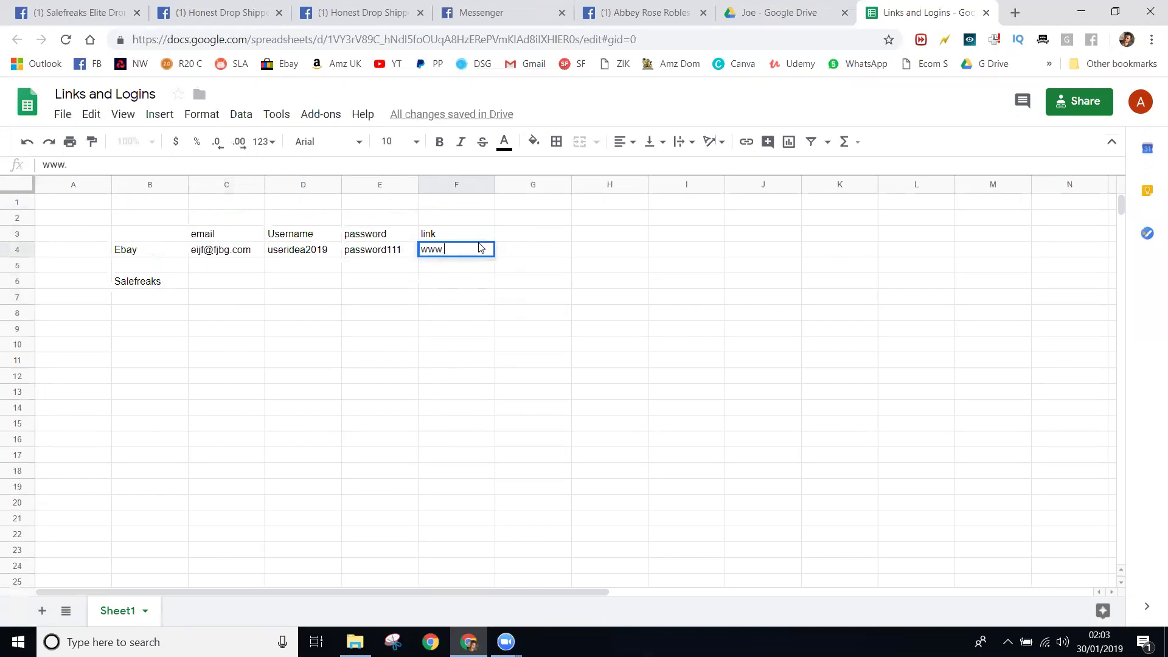
{"action": "type", "text": "ebay.co"}
{"action": "left_click", "coordinate": [542, 331]}
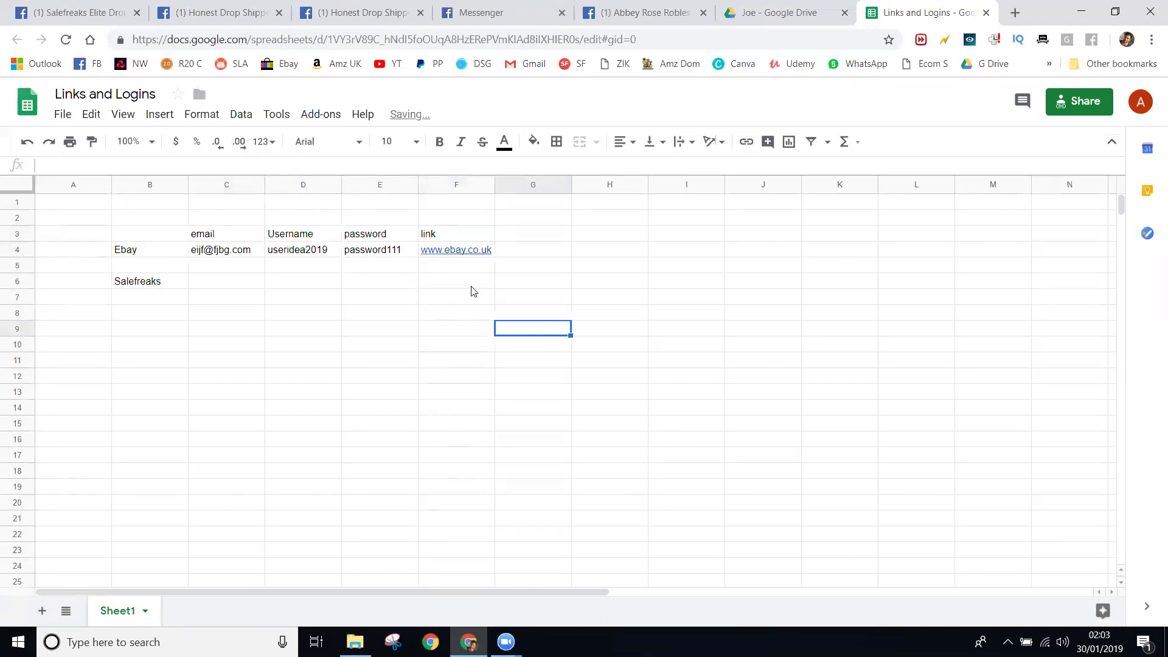
{"action": "left_click", "coordinate": [473, 286]}
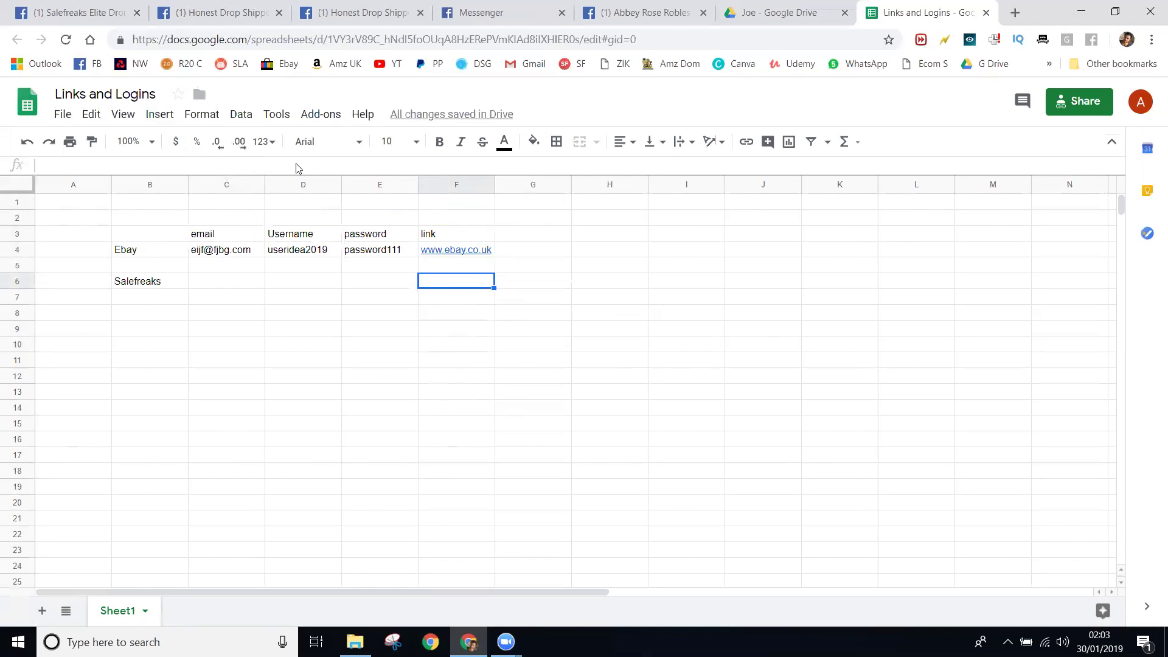
- Close the spreadsheet and go to the Joe folder inside Virtual Assistants
{"action": "left_click", "coordinate": [985, 13]}
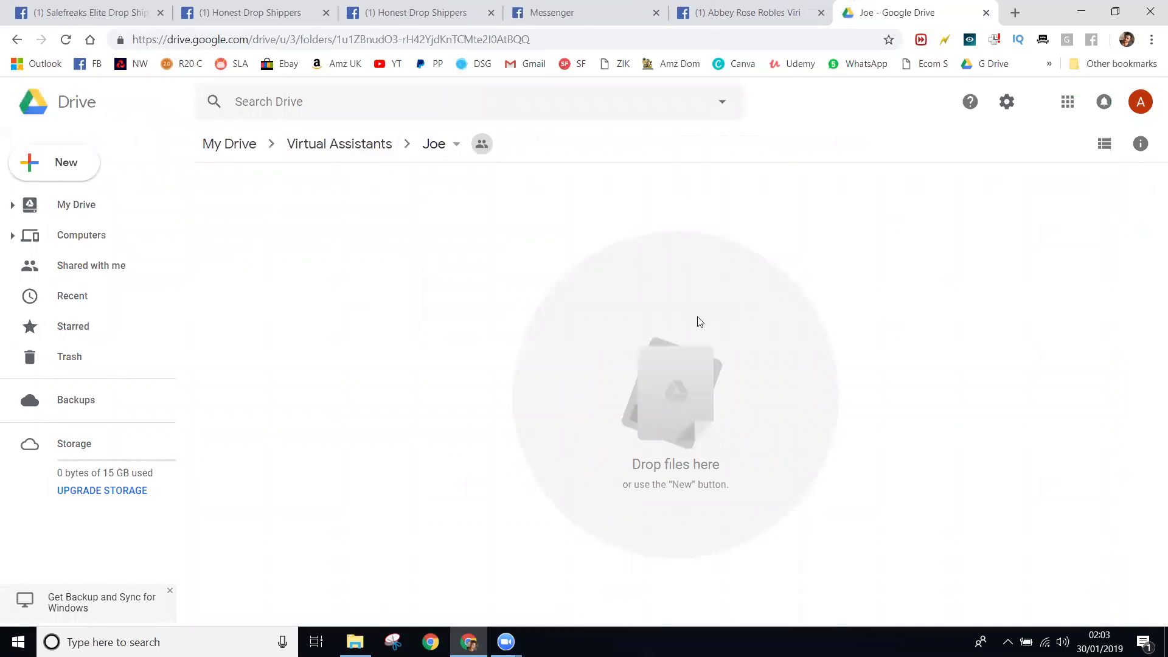
{"action": "left_click", "coordinate": [296, 148]}
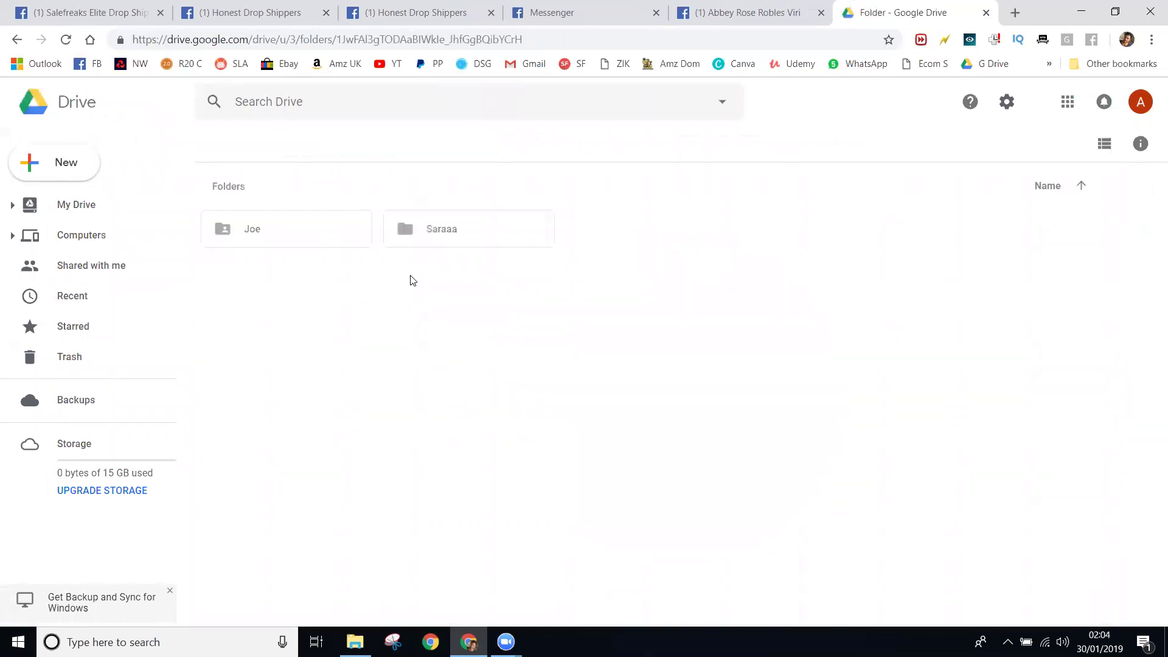
{"action": "double_click", "coordinate": [267, 217]}
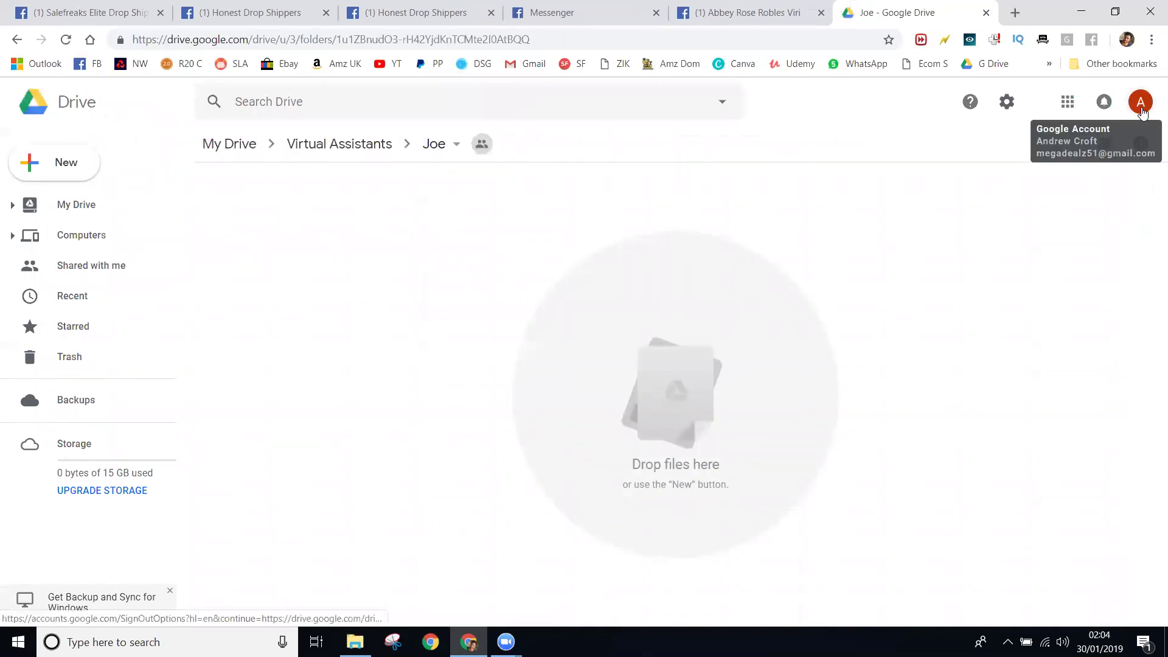
- Create a new blank spreadsheet in the shared Joe folder
{"action": "right_click", "coordinate": [548, 348]}
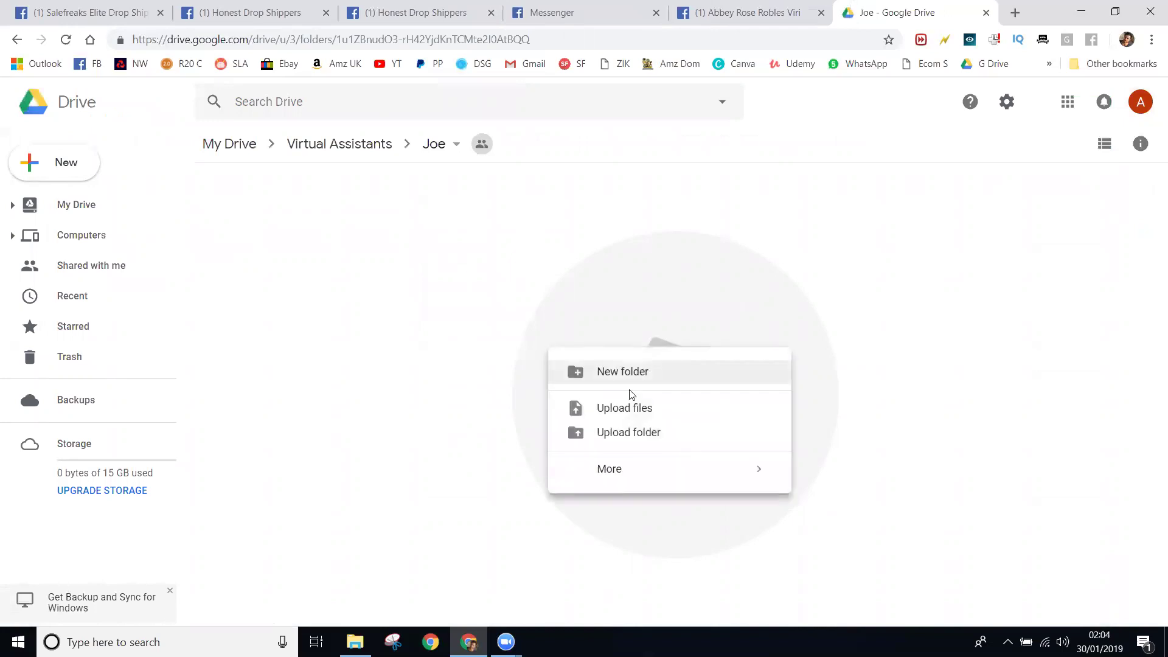
{"action": "mouse_move", "coordinate": [625, 472]}
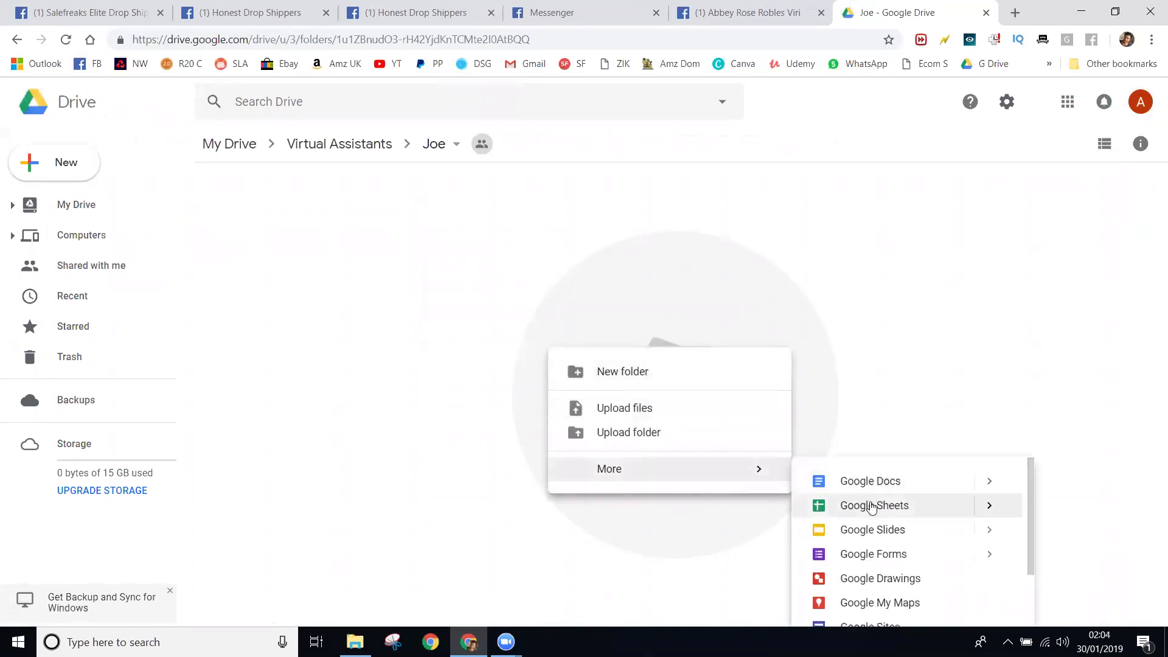
{"action": "left_click", "coordinate": [872, 507]}
{"action": "left_click", "coordinate": [757, 392]}
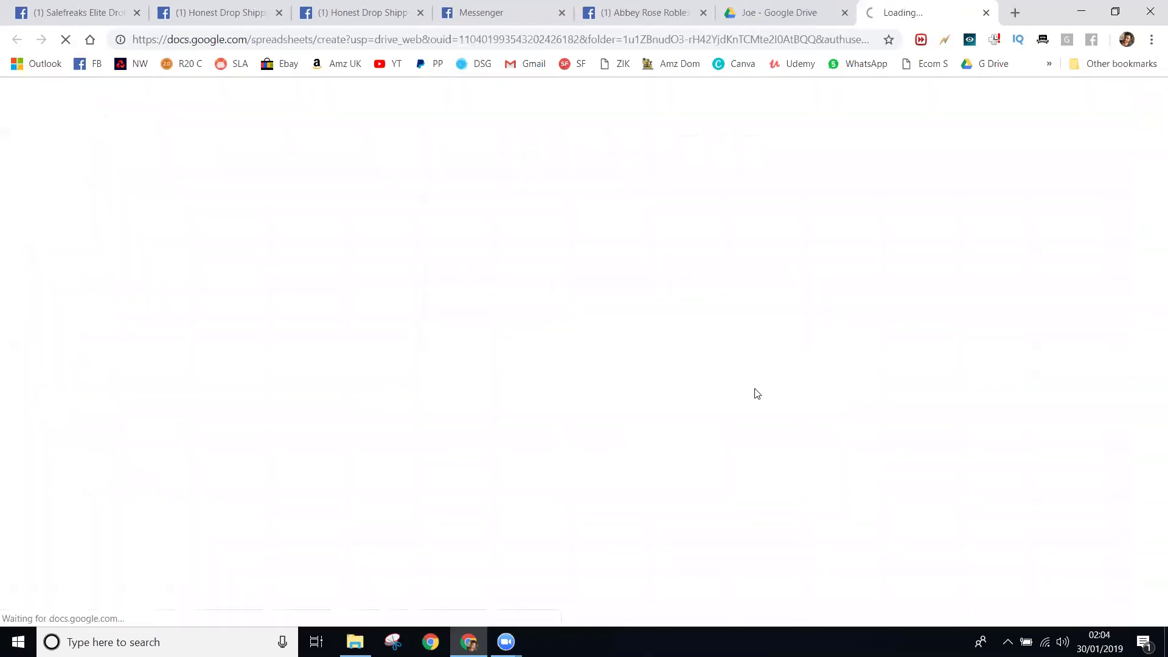
{"action": "left_click", "coordinate": [742, 9]}
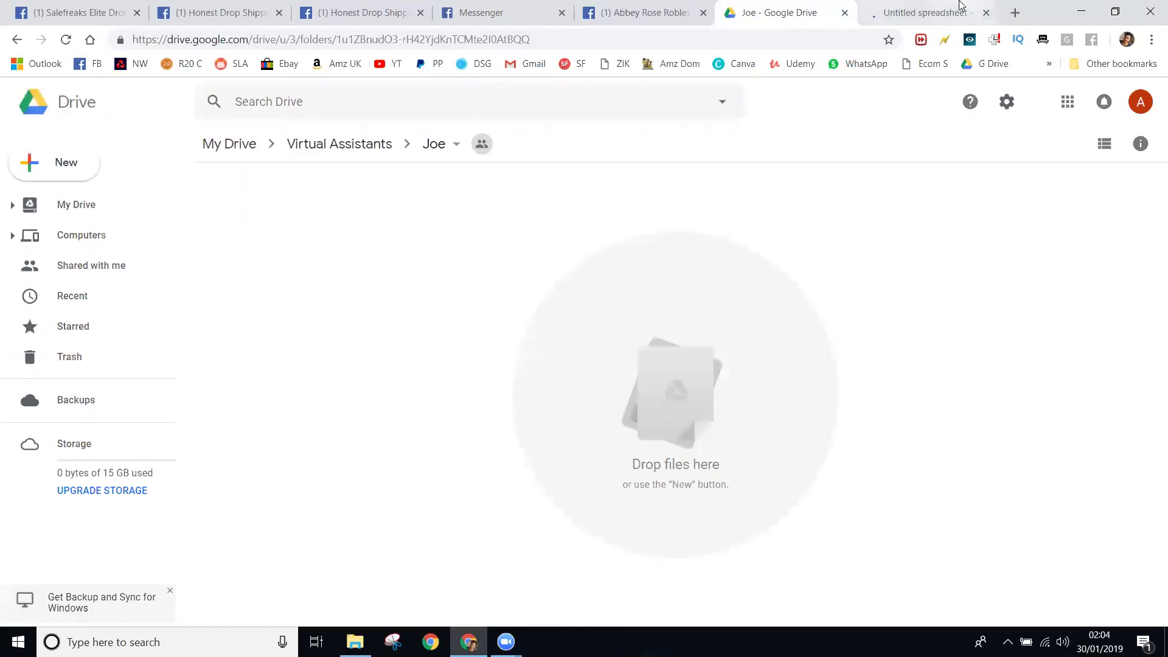
{"action": "left_click", "coordinate": [958, 8]}
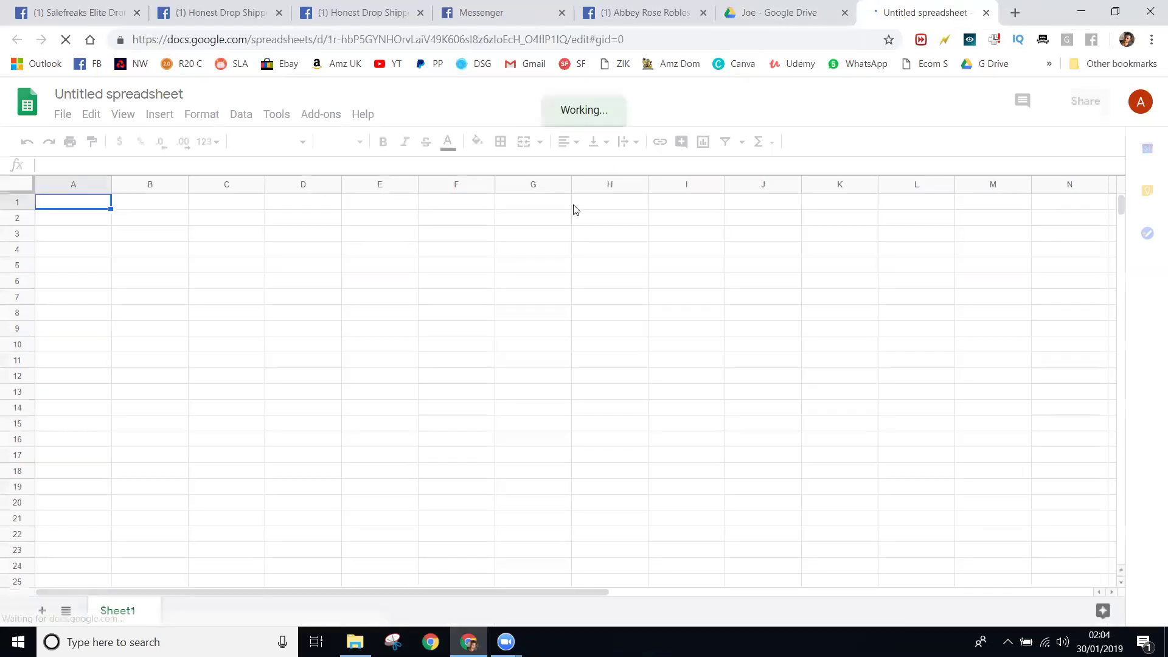
- Close the blank Untitled spreadsheet and reopen Virtual Assistants > Joe
{"action": "left_click", "coordinate": [753, 23]}
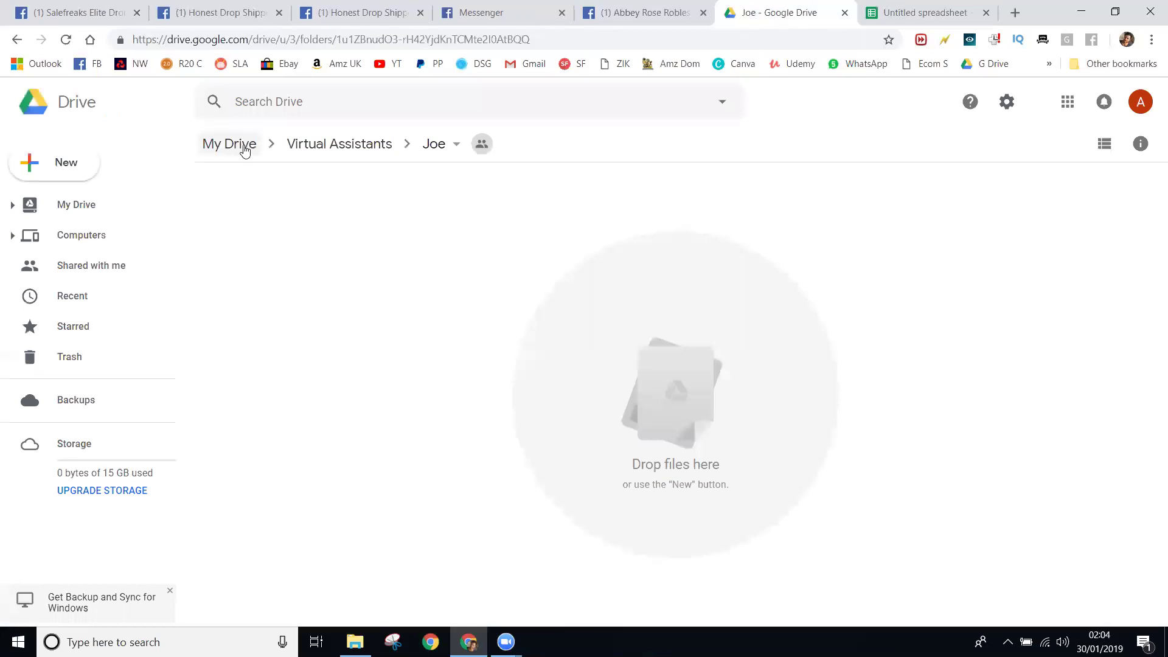
{"action": "left_click", "coordinate": [243, 146]}
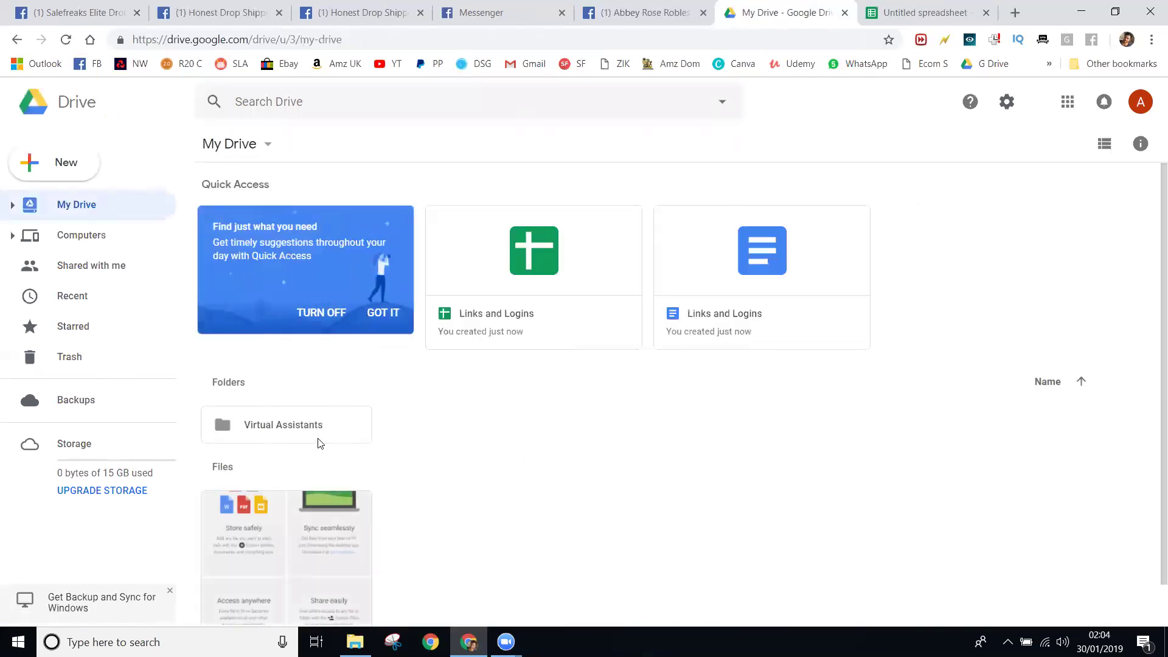
{"action": "left_click", "coordinate": [931, 13]}
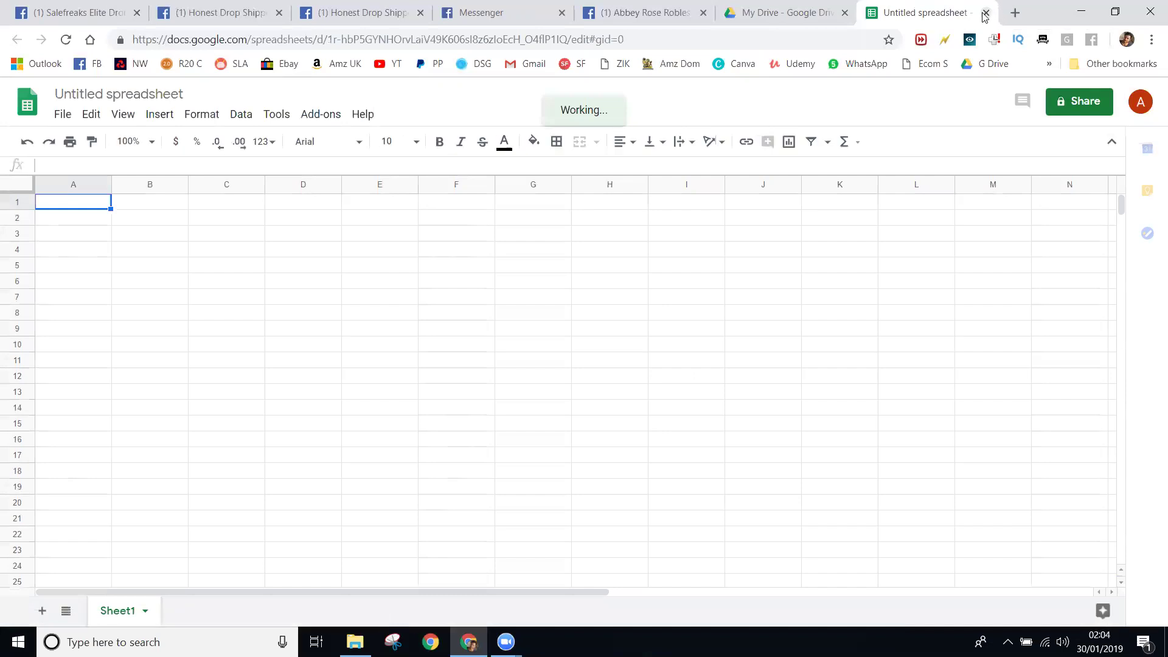
{"action": "left_click", "coordinate": [986, 12]}
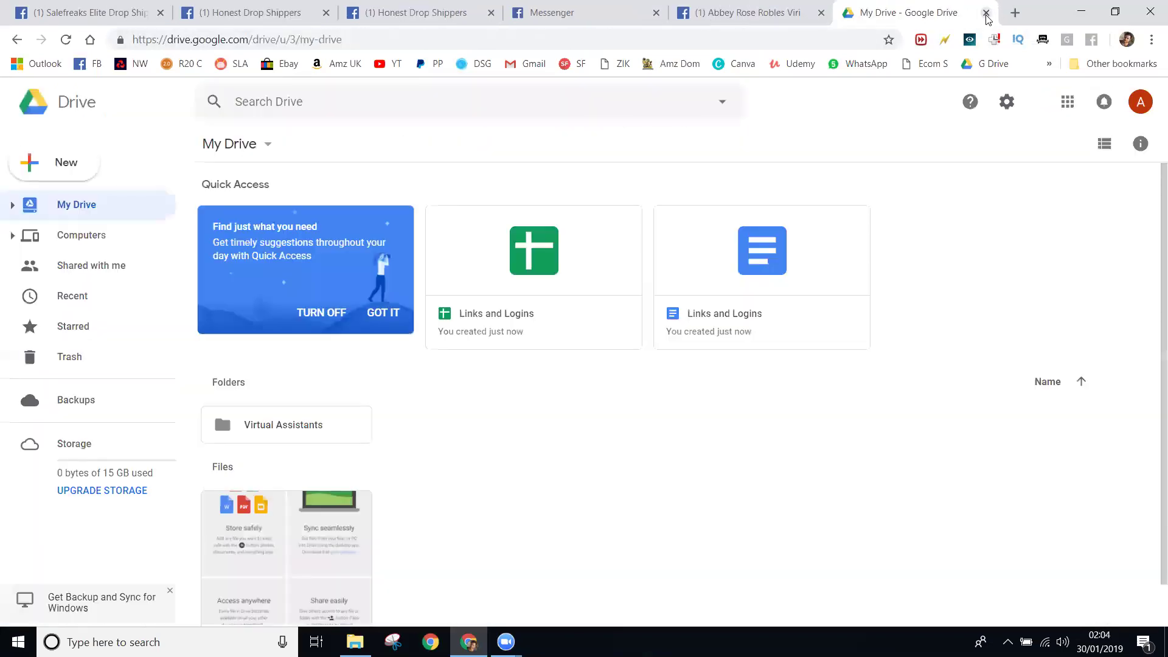
{"action": "double_click", "coordinate": [298, 434]}
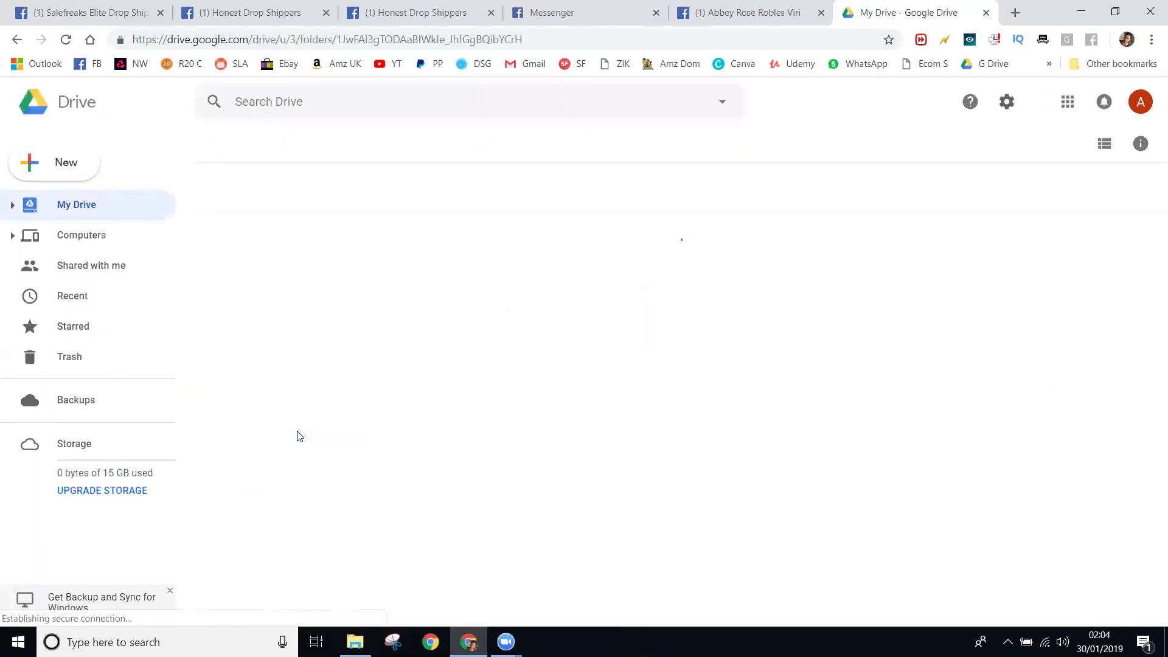
{"action": "double_click", "coordinate": [330, 248]}
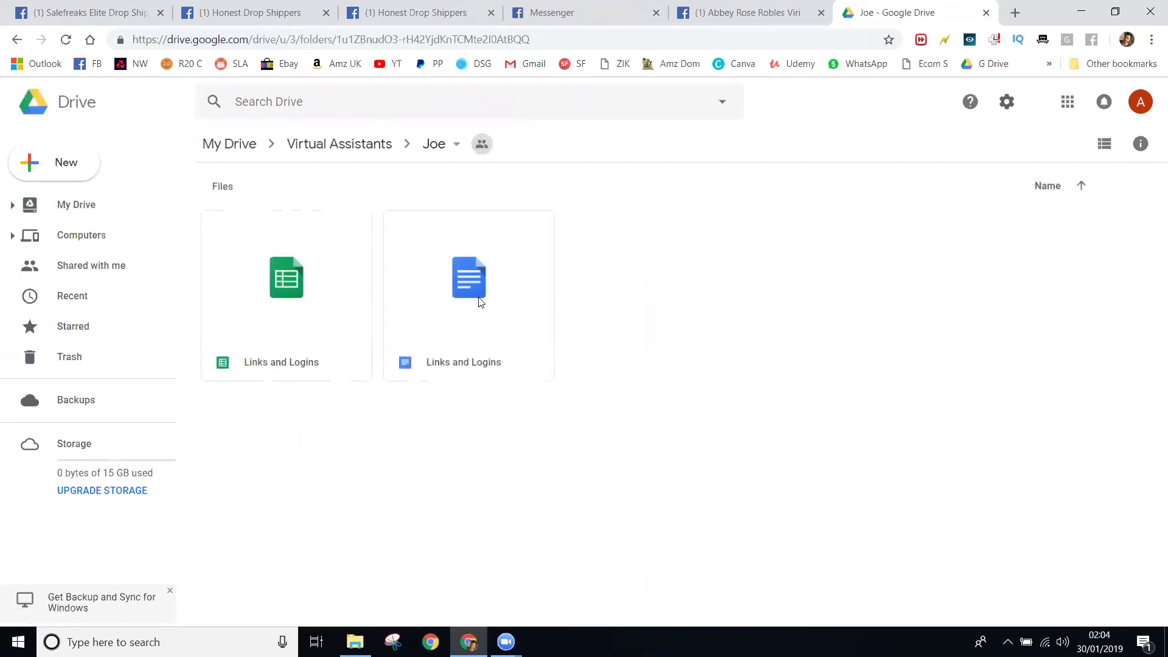
- Open the Links and Logins document to check it, then close it
{"action": "left_click", "coordinate": [480, 302]}
{"action": "double_click", "coordinate": [484, 298]}
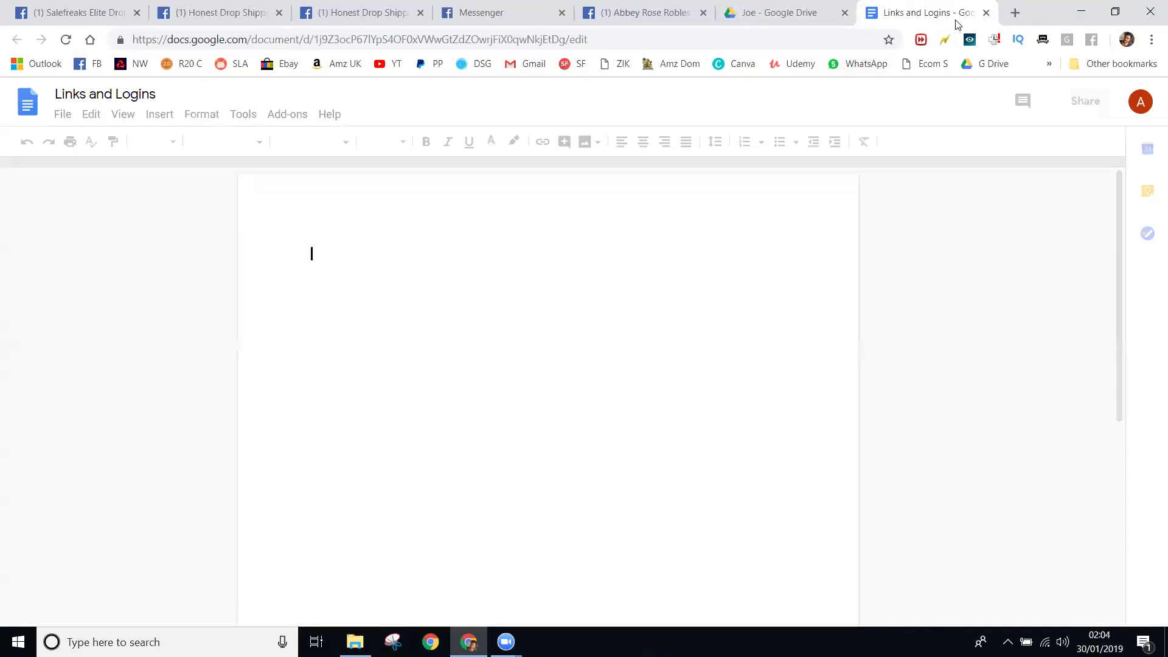
{"action": "left_click", "coordinate": [986, 13]}
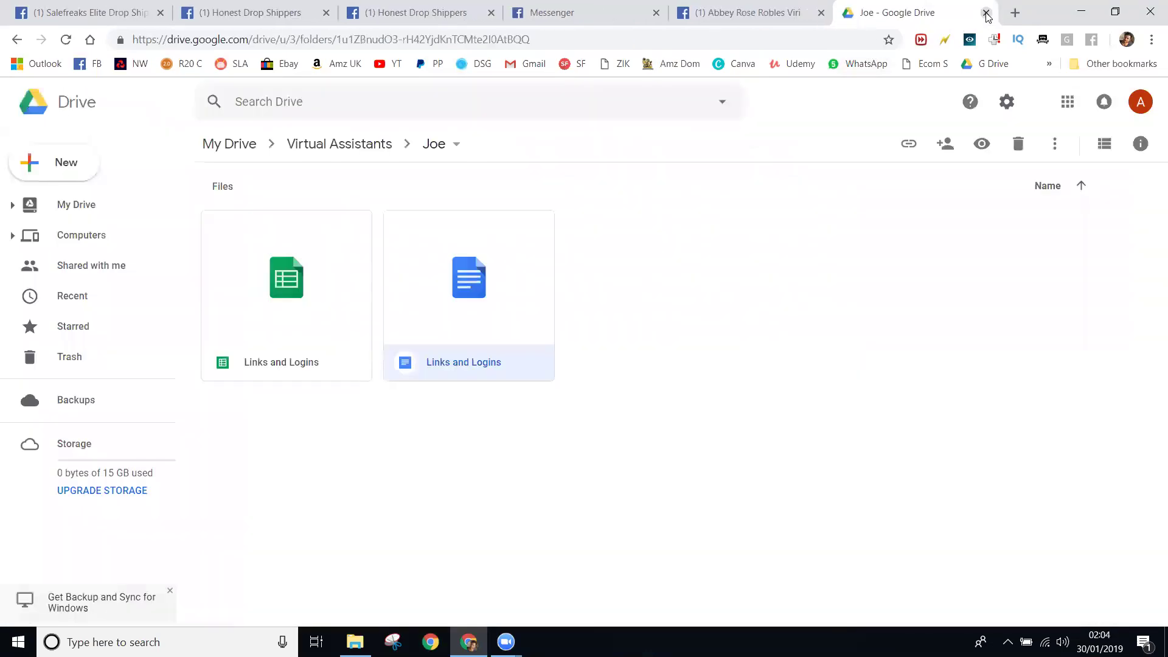
- Open the Links and Logins spreadsheet to check it, then close it
{"action": "double_click", "coordinate": [260, 297]}
{"action": "left_click", "coordinate": [786, 15]}
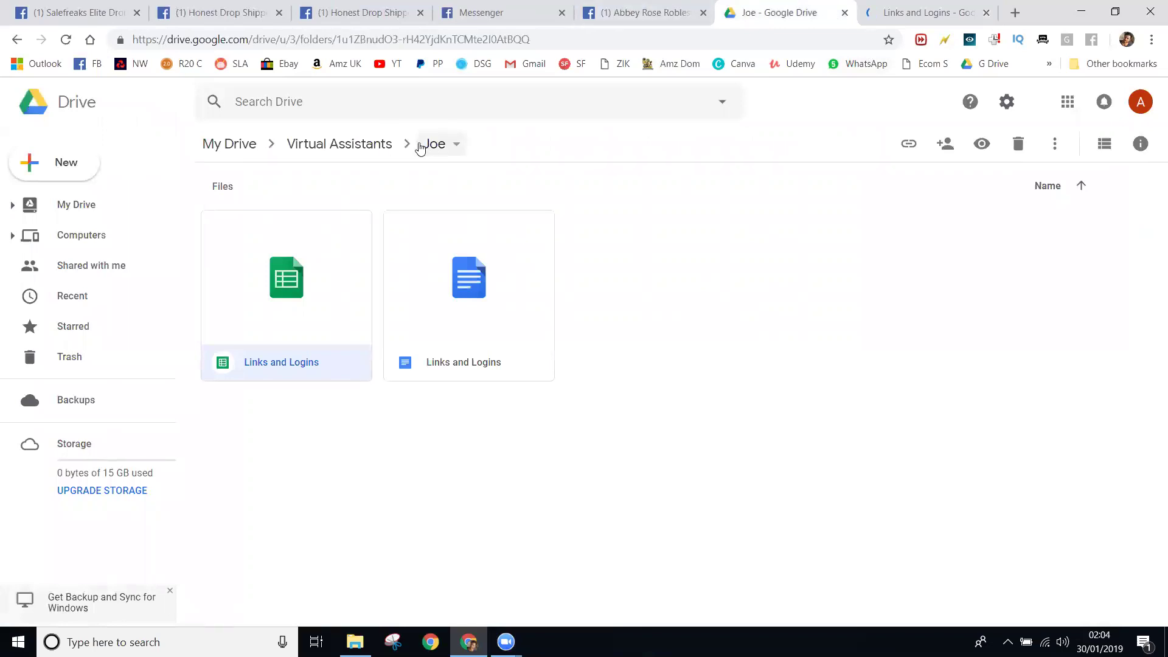
{"action": "left_click", "coordinate": [339, 144]}
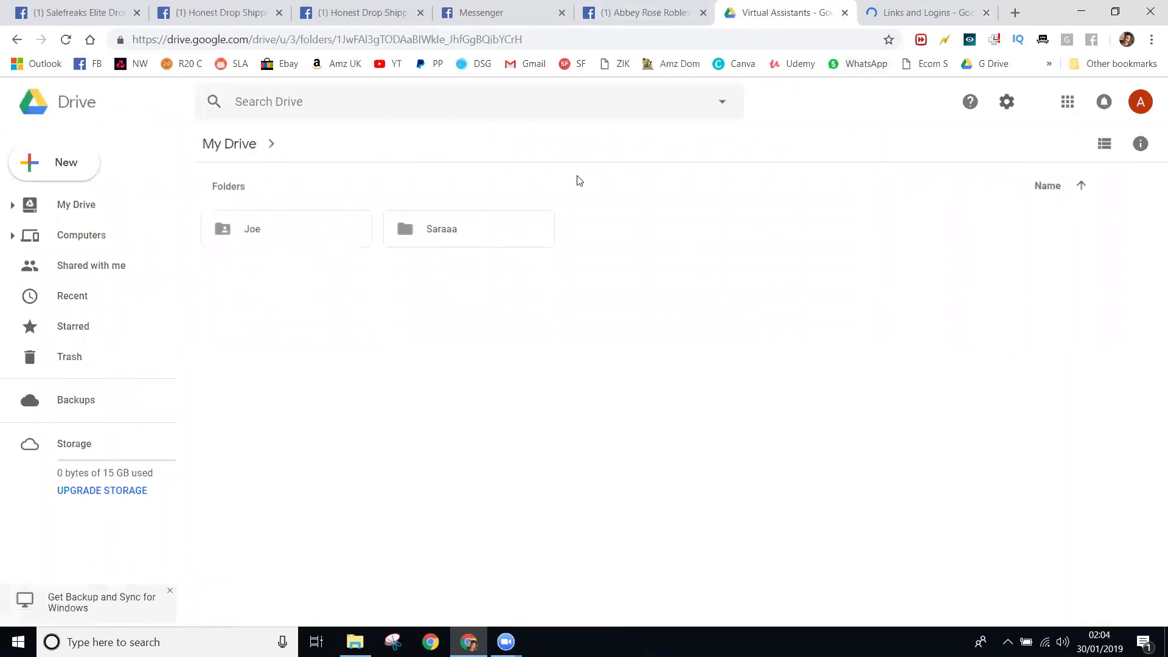
{"action": "left_click", "coordinate": [920, 19]}
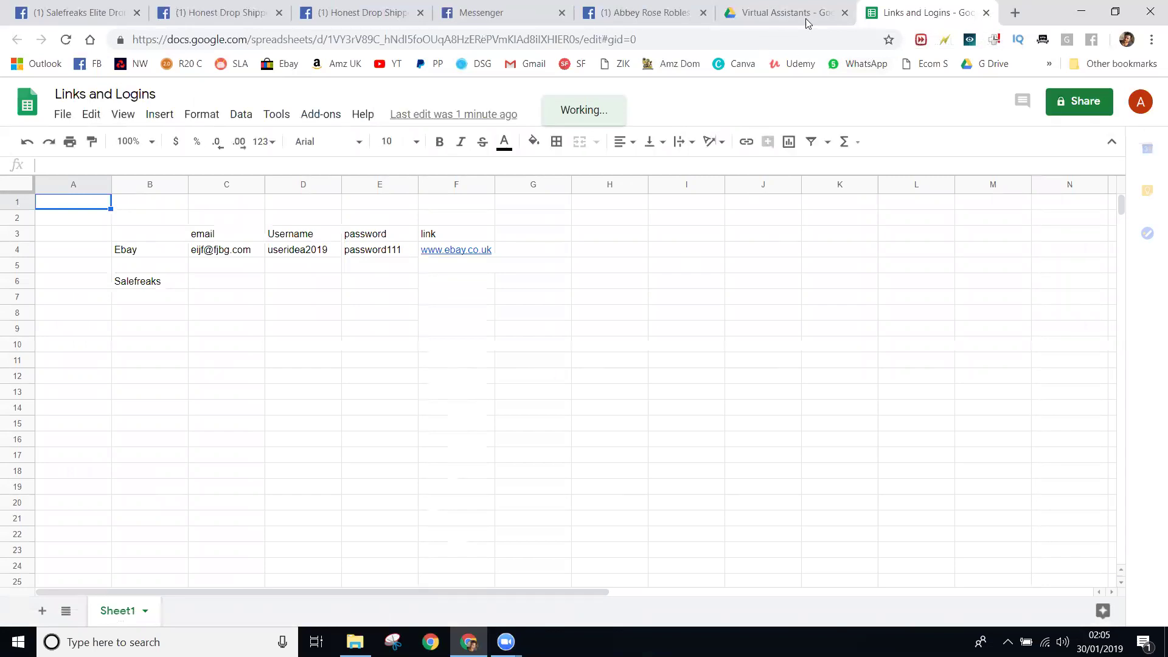
{"action": "key", "text": "ctrl+w"}
- Return to the Virtual Assistants folder and select the Saraaa folder
{"action": "double_click", "coordinate": [289, 232]}
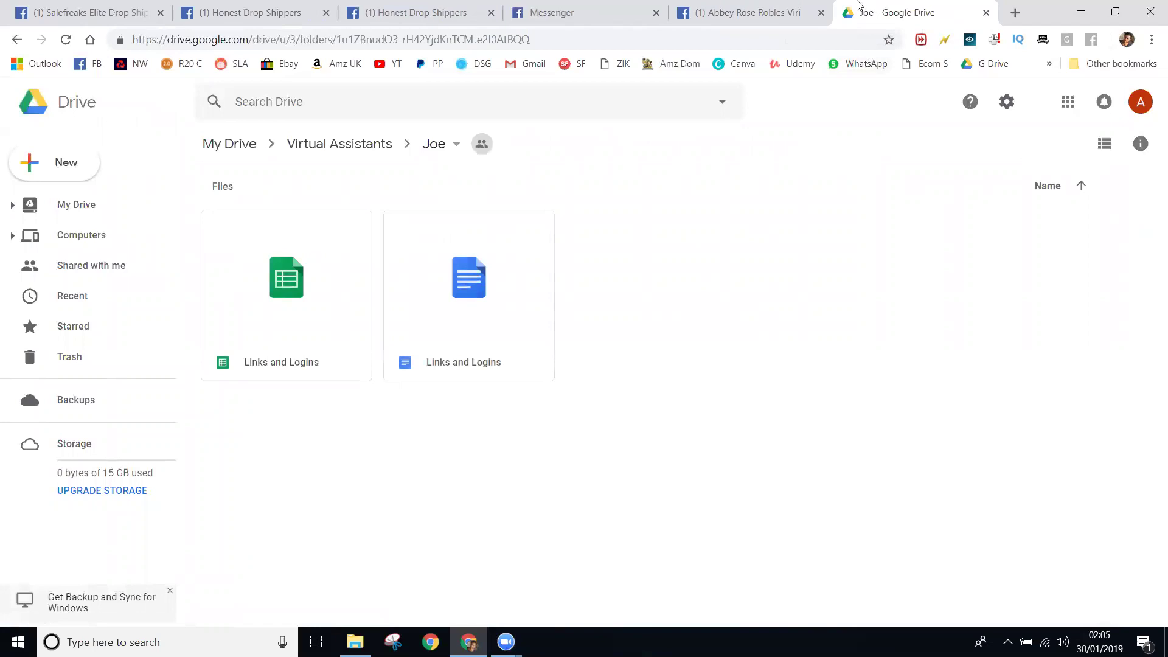
{"action": "left_click", "coordinate": [743, 12]}
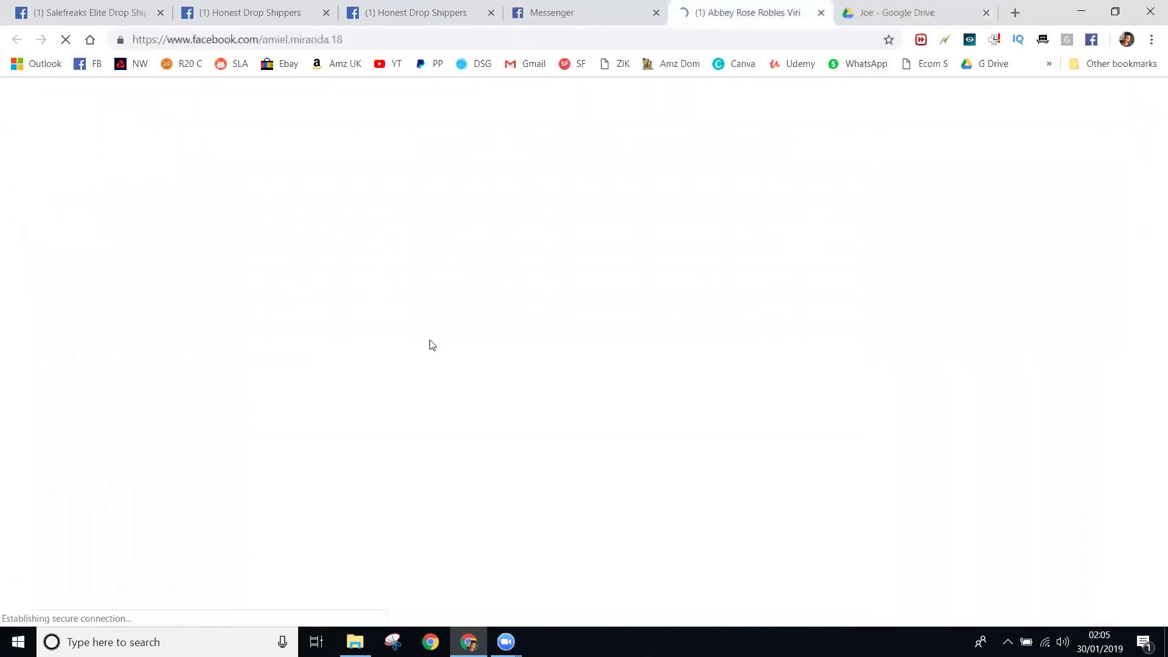
{"action": "left_click", "coordinate": [895, 6]}
{"action": "left_click", "coordinate": [336, 145]}
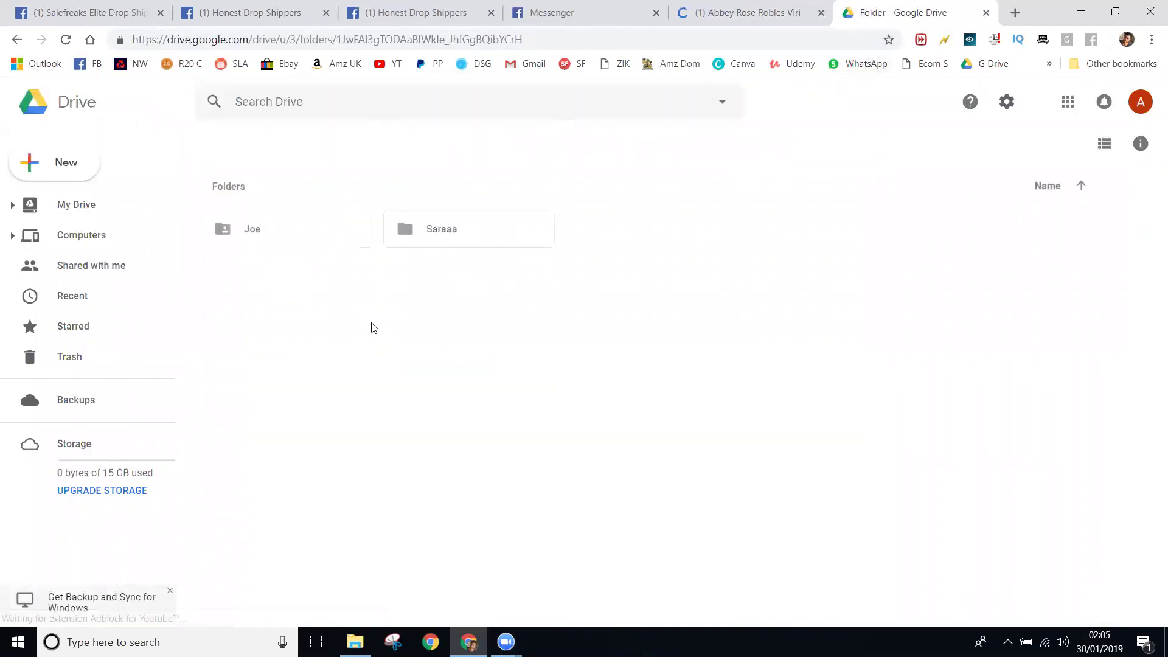
{"action": "left_click", "coordinate": [439, 234]}
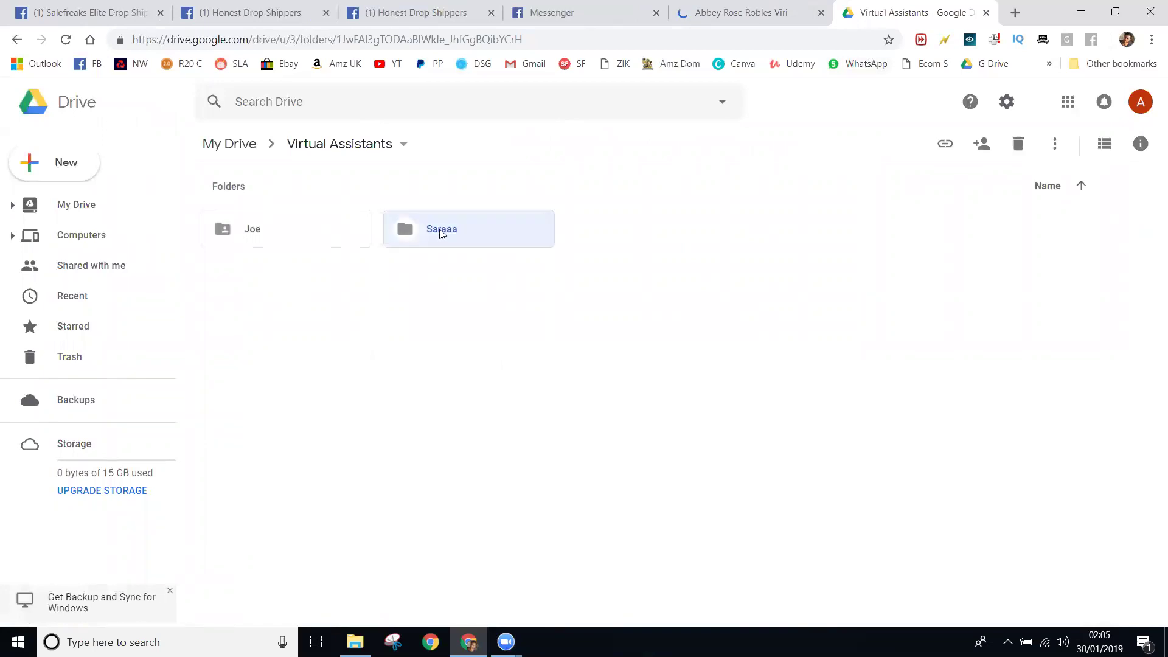
- Review the Saraaa folder's sharing settings and close them without changes
{"action": "right_click", "coordinate": [467, 249]}
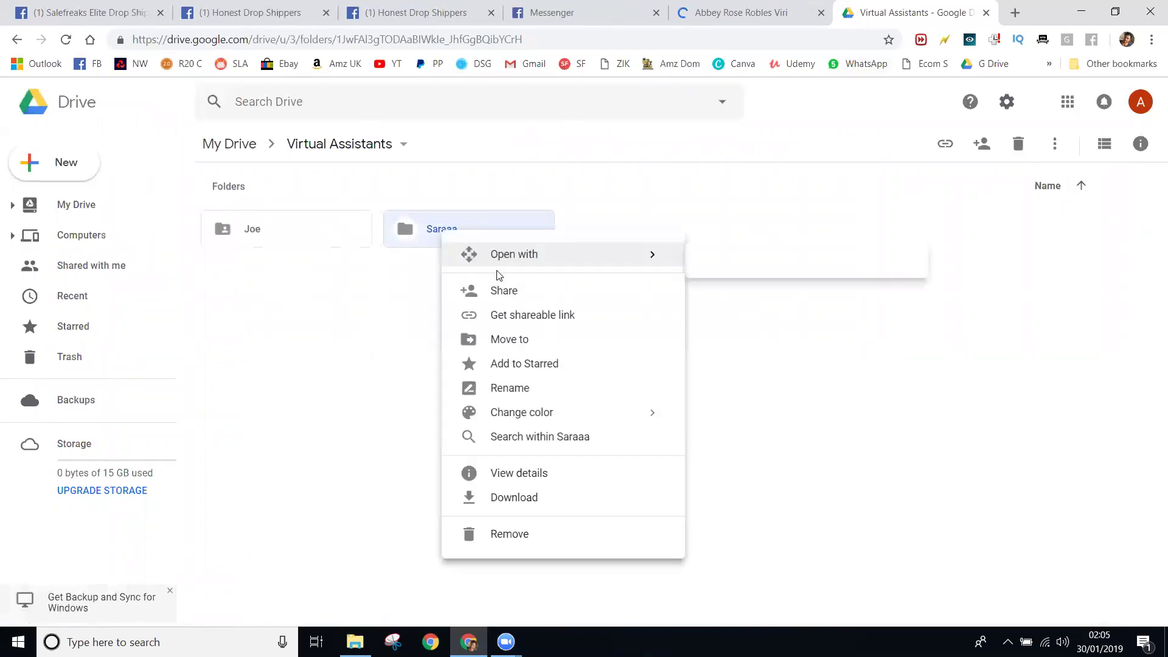
{"action": "left_click", "coordinate": [558, 290]}
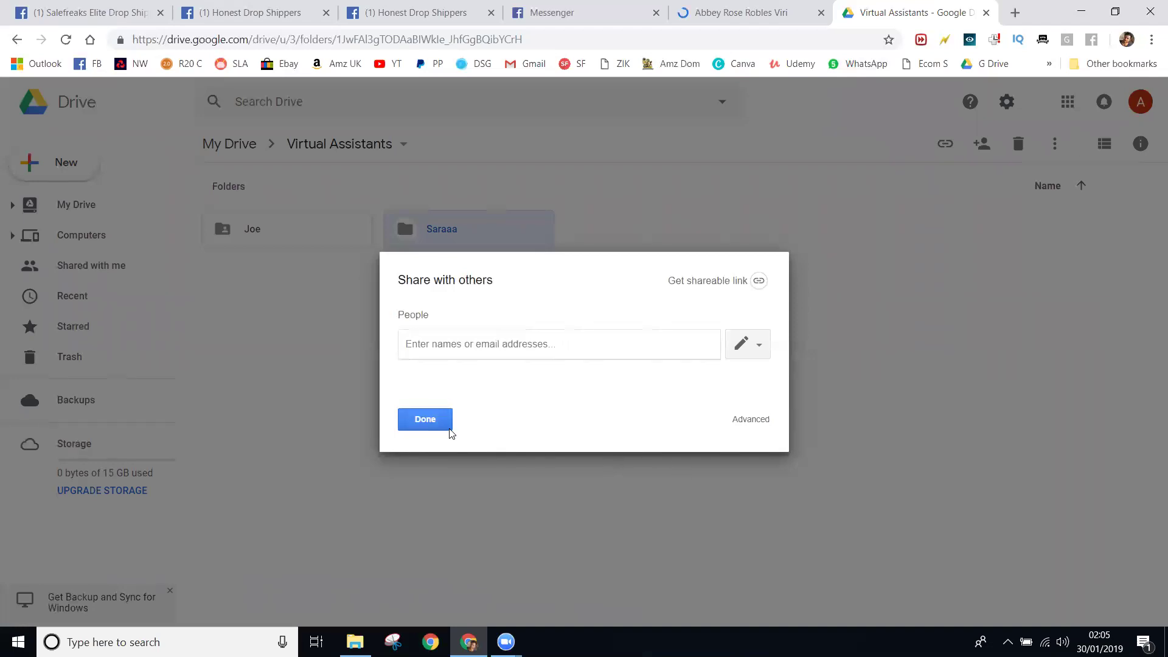
{"action": "left_click", "coordinate": [433, 419]}
{"action": "left_click", "coordinate": [418, 339]}
- Make a copy of the Links and Logins spreadsheet in the Joe folder
{"action": "double_click", "coordinate": [336, 225]}
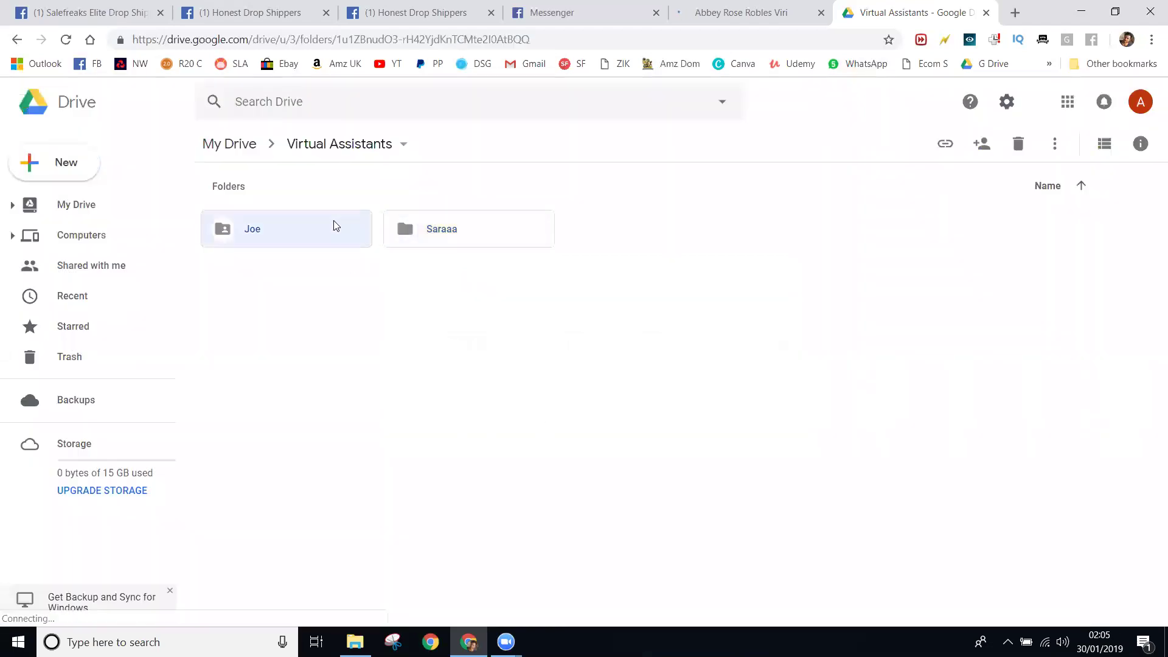
{"action": "left_click", "coordinate": [333, 317]}
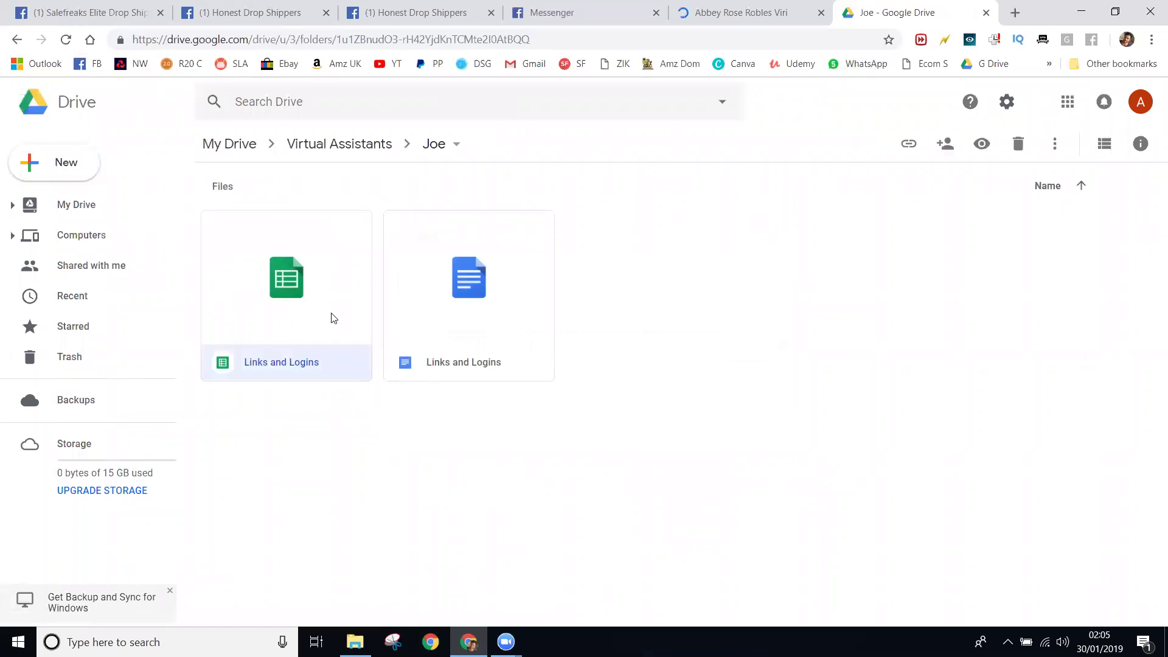
{"action": "right_click", "coordinate": [298, 296]}
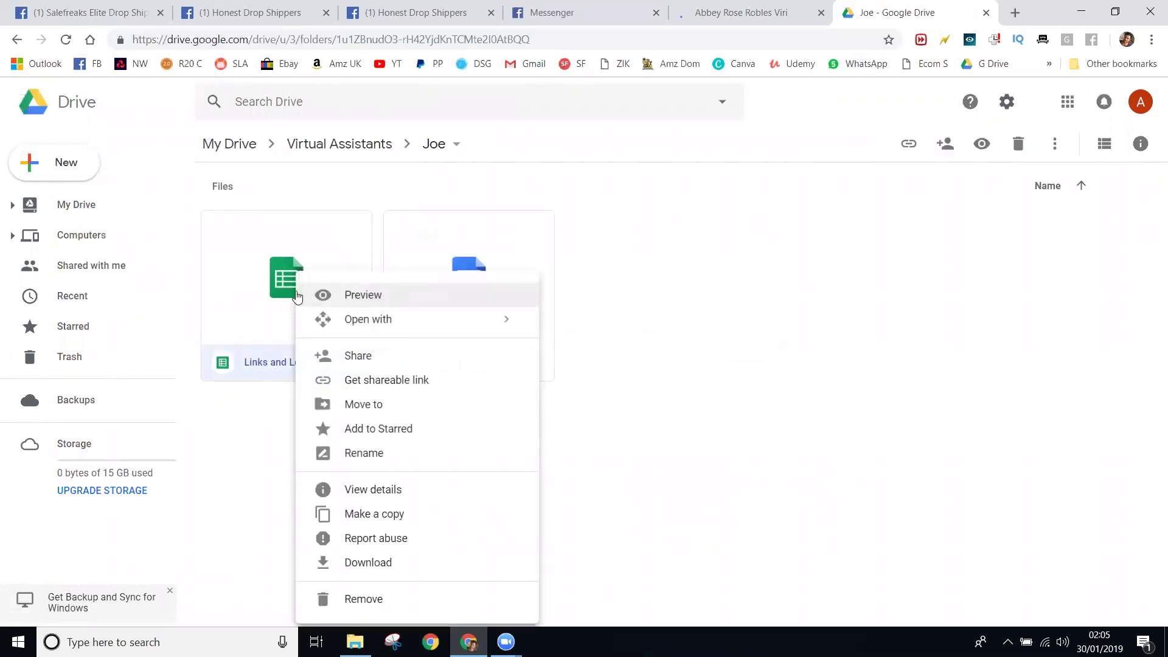
{"action": "left_click", "coordinate": [405, 516]}
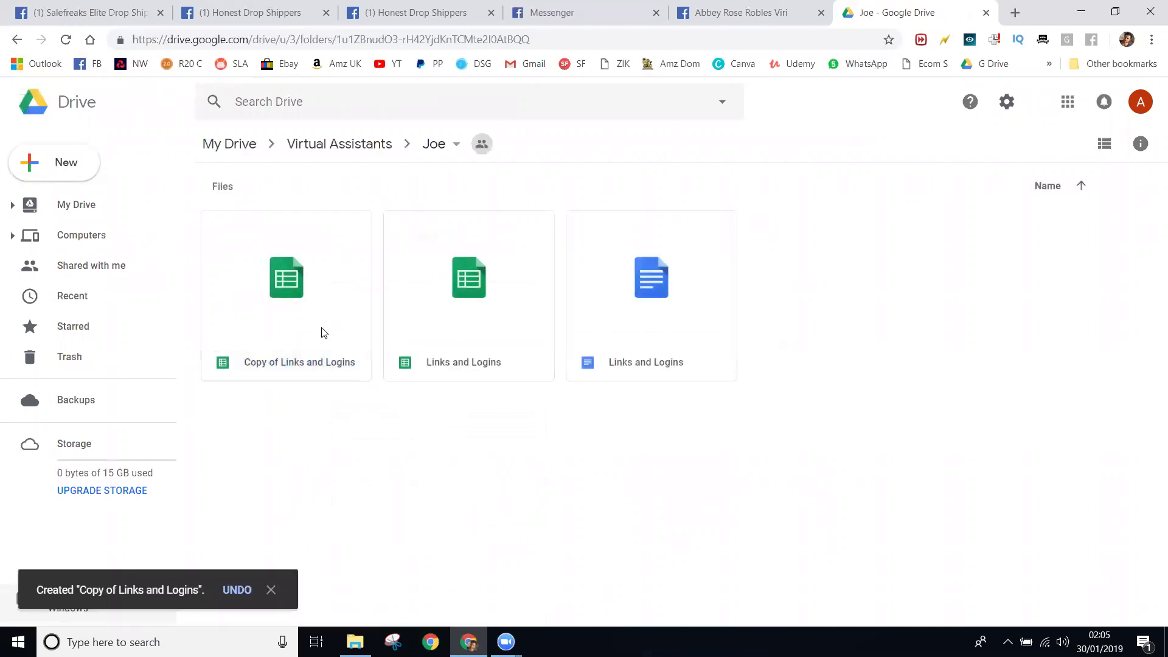
- Move 'Copy of Links and Logins' from Joe into the Saraaa folder
{"action": "left_click", "coordinate": [298, 309]}
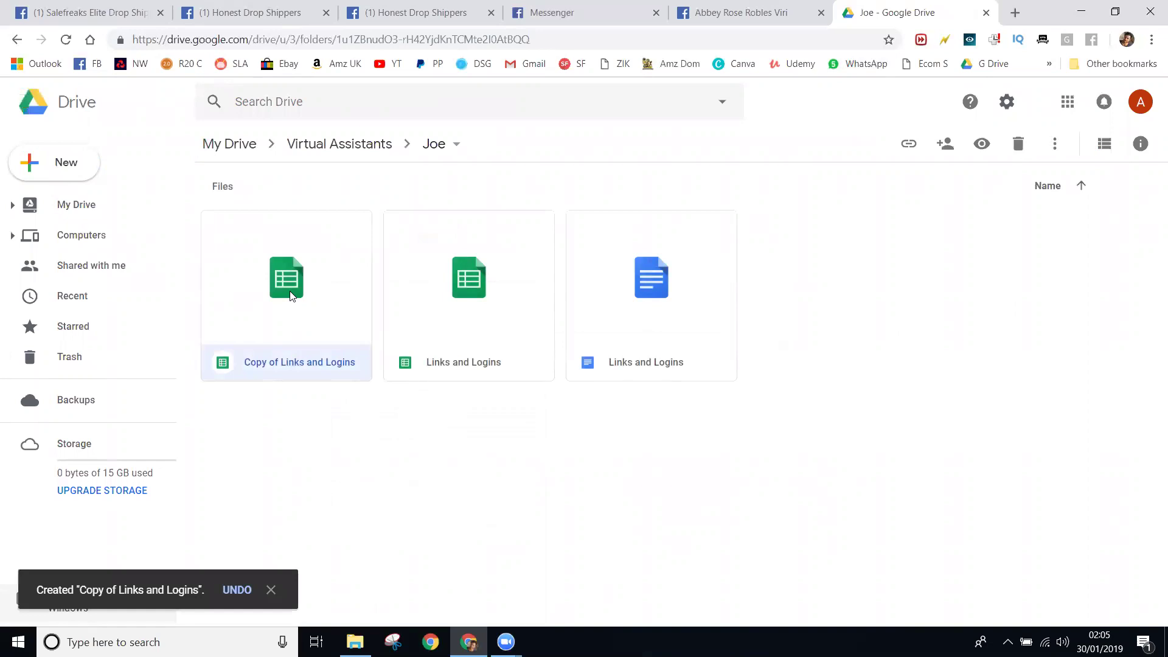
{"action": "right_click", "coordinate": [290, 296]}
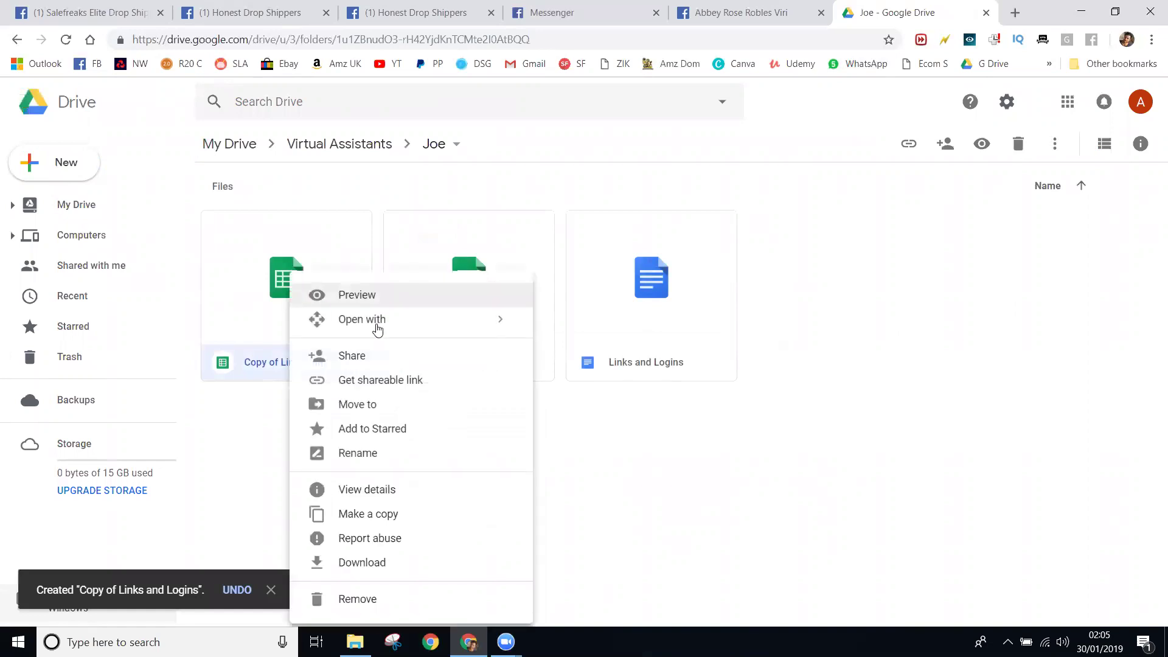
{"action": "left_click", "coordinate": [443, 405]}
{"action": "left_click", "coordinate": [219, 408]}
{"action": "left_click", "coordinate": [261, 467]}
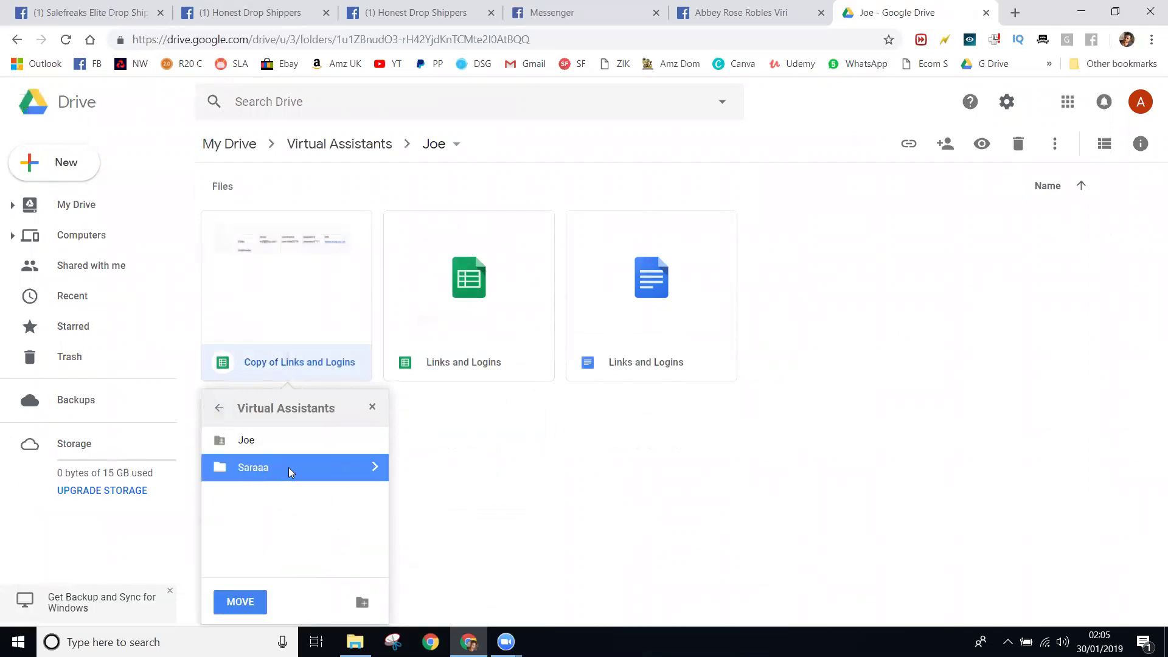
{"action": "double_click", "coordinate": [270, 472]}
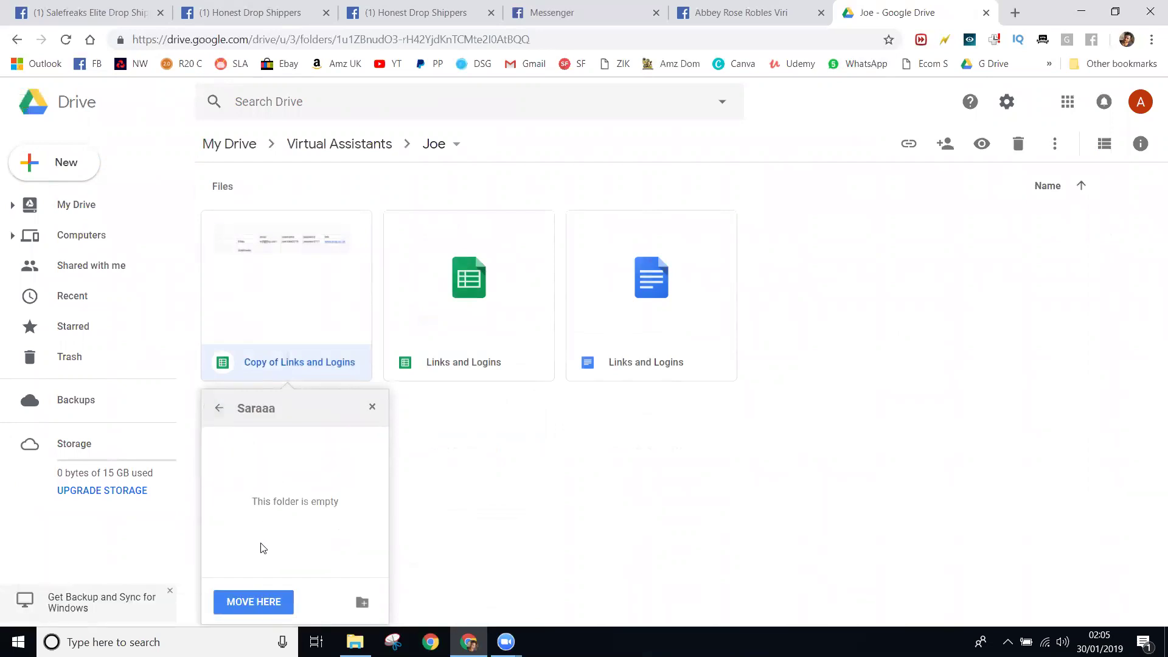
{"action": "left_click", "coordinate": [264, 602]}
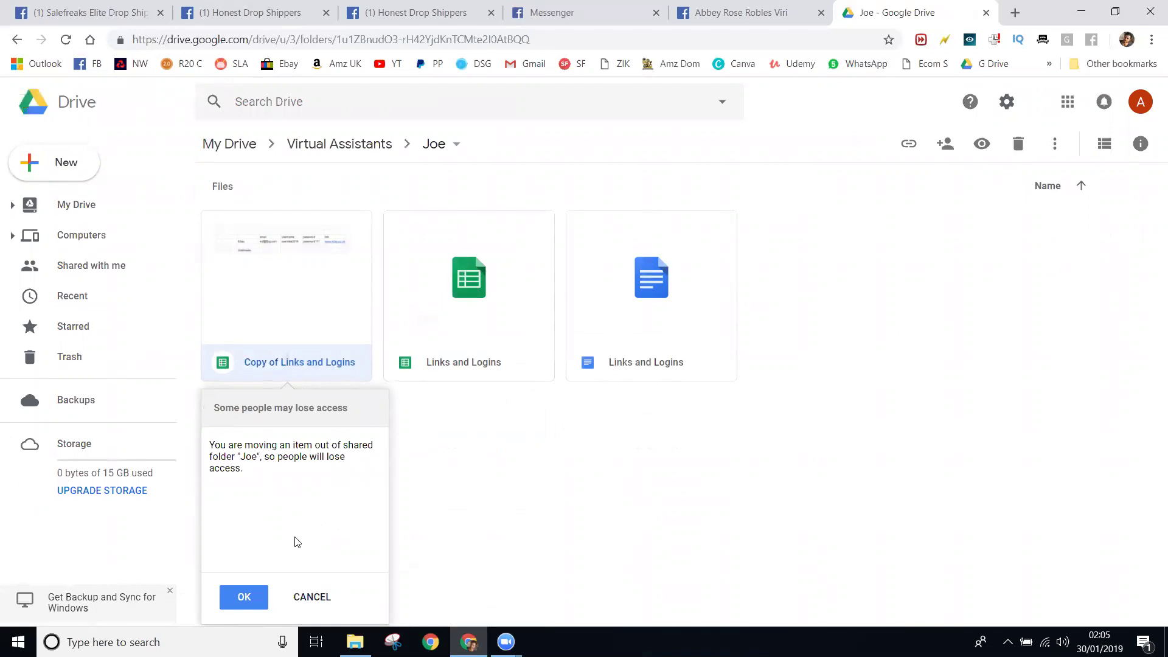
{"action": "left_click", "coordinate": [246, 599]}
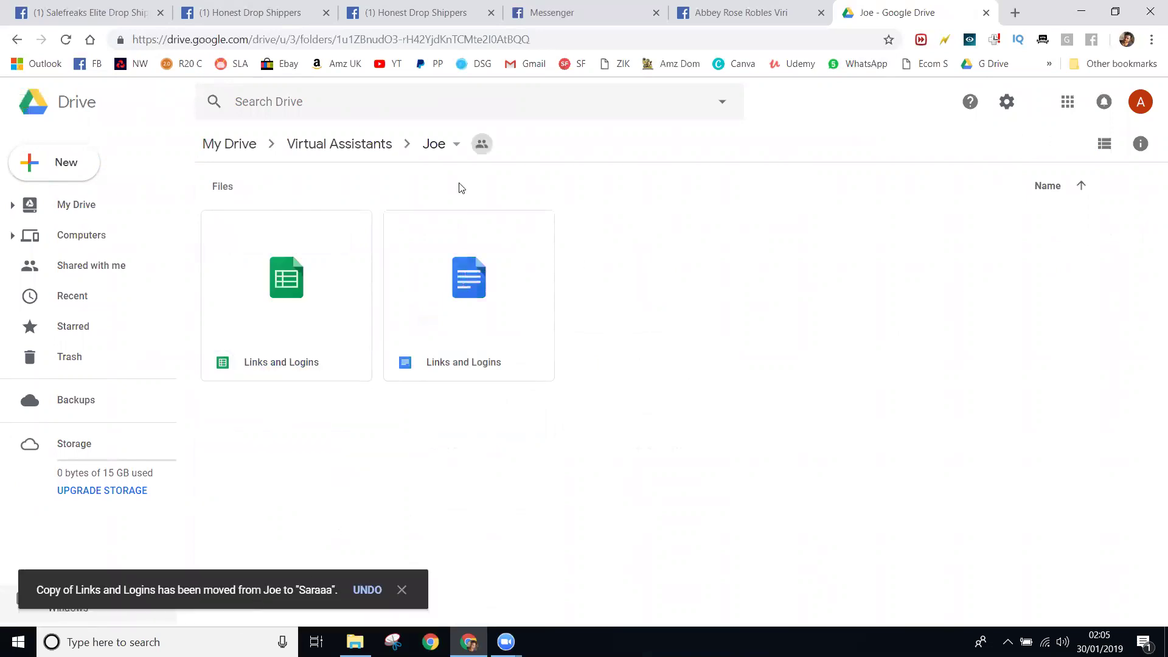
- Check that the copy is in Saraaa, then go back to Virtual Assistants
{"action": "left_click", "coordinate": [378, 150]}
{"action": "double_click", "coordinate": [459, 237]}
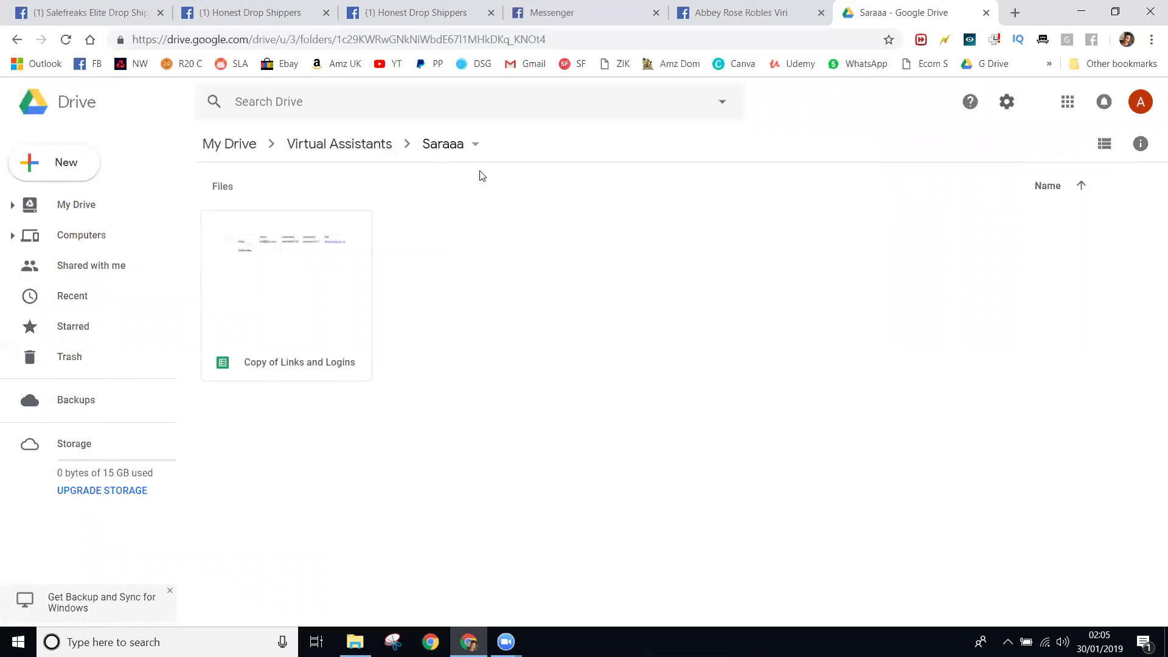
{"action": "left_click", "coordinate": [338, 149]}
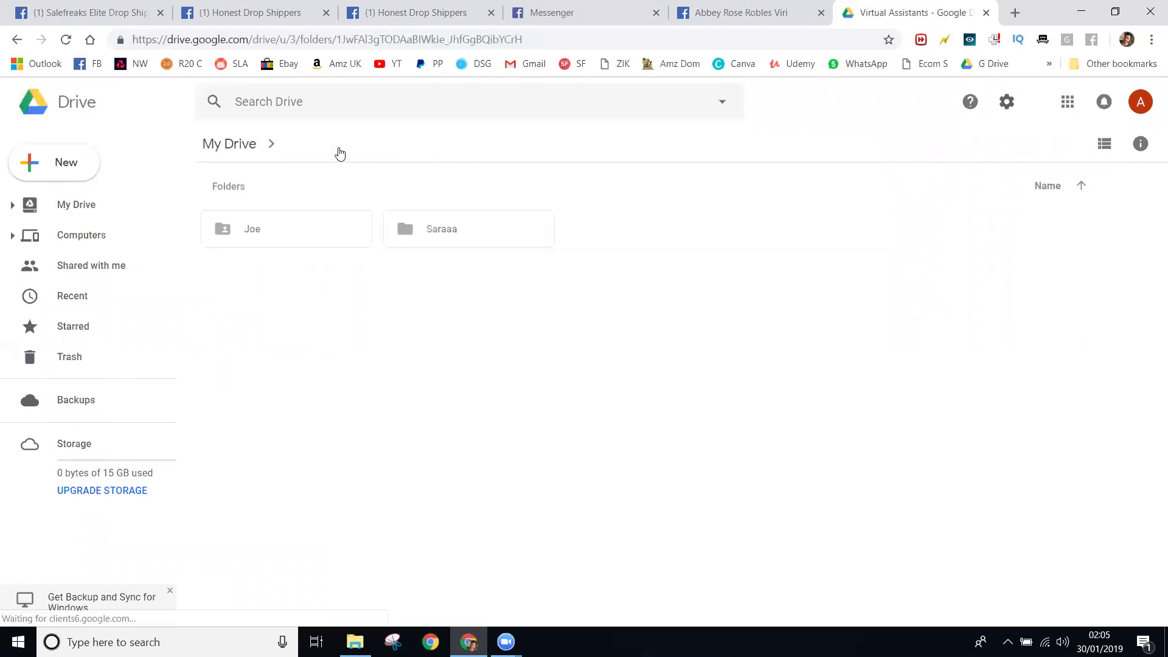